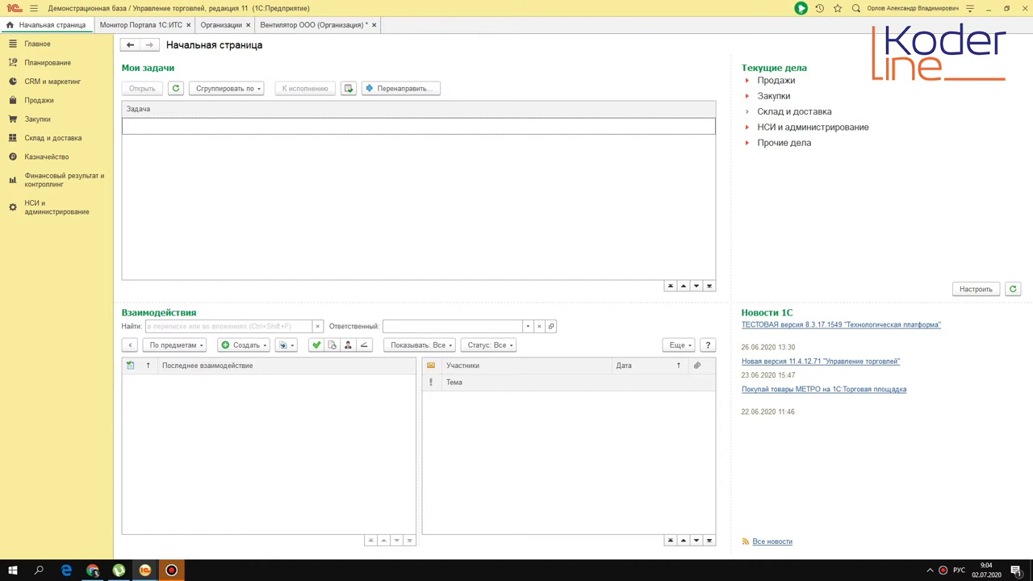
Step: Open the Вентилятор ООО organization card and review its names and registration codes in the general information
click(224, 25)
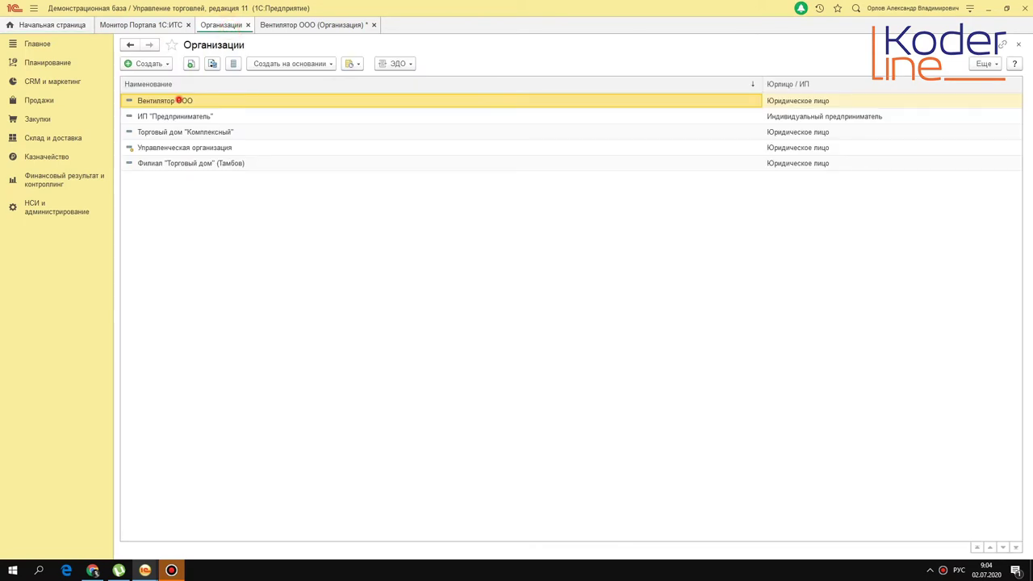
double_click(178, 101)
click(158, 113)
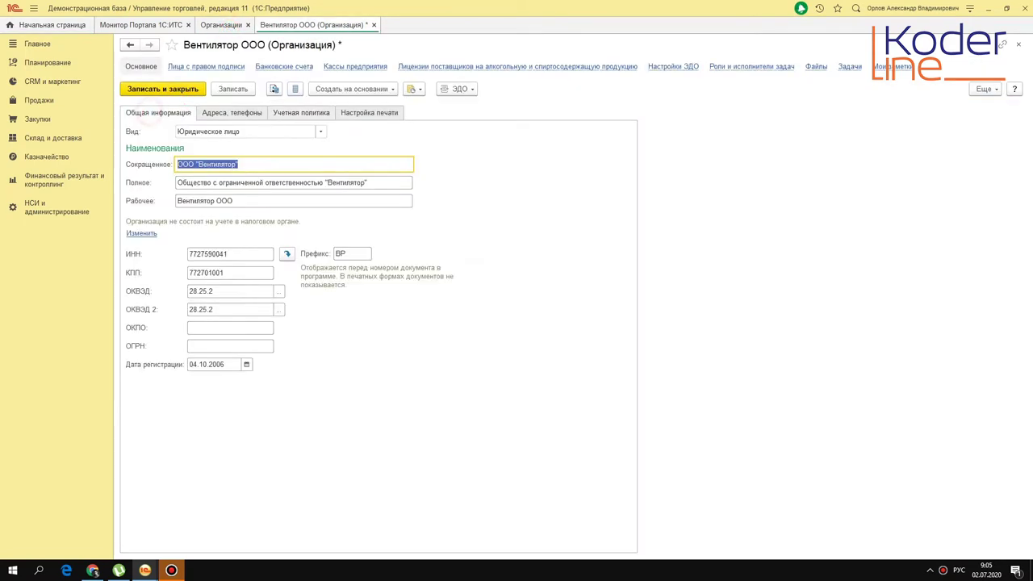
click(278, 310)
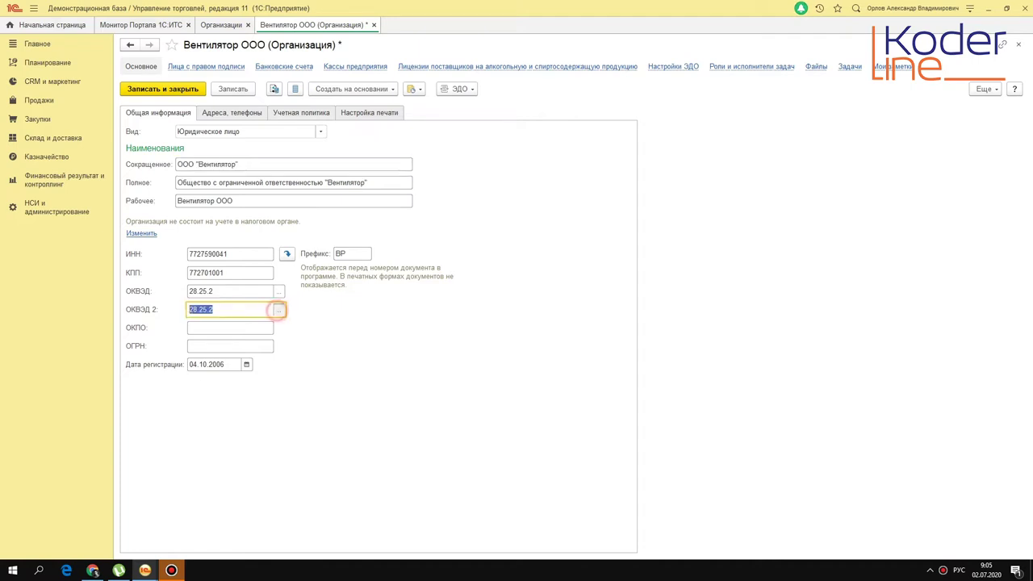
click(755, 206)
Step: Create a new accounting policy for the organization named ОСНО+ЕНВД and mark the organization as an ЕНВД payer
click(300, 112)
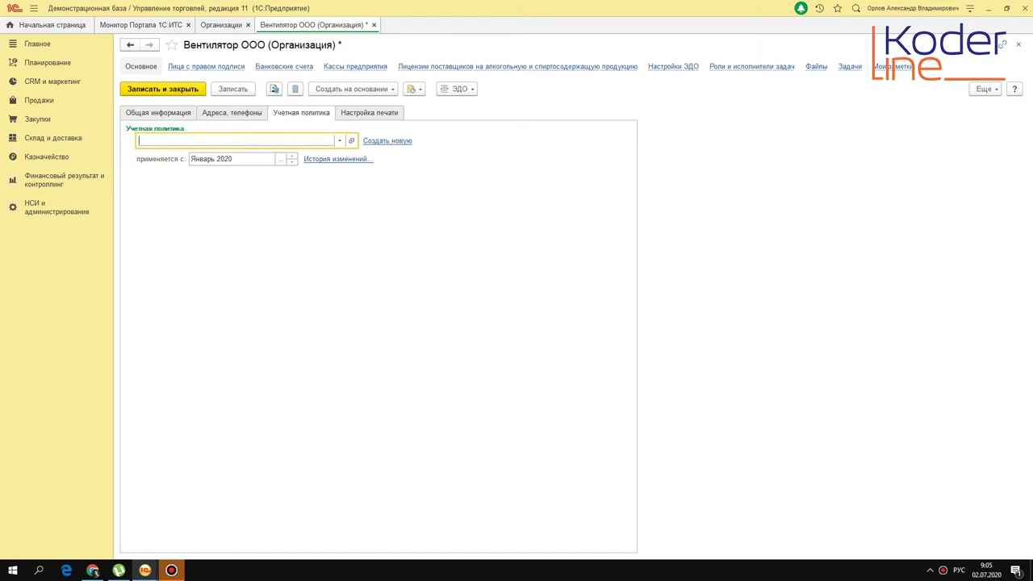
click(387, 141)
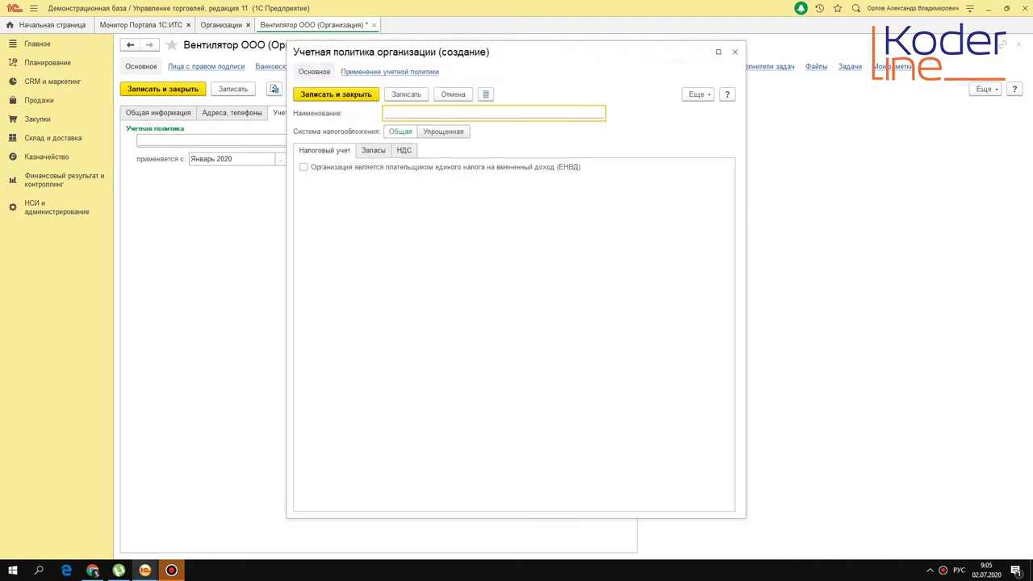
text(ОСНО+)
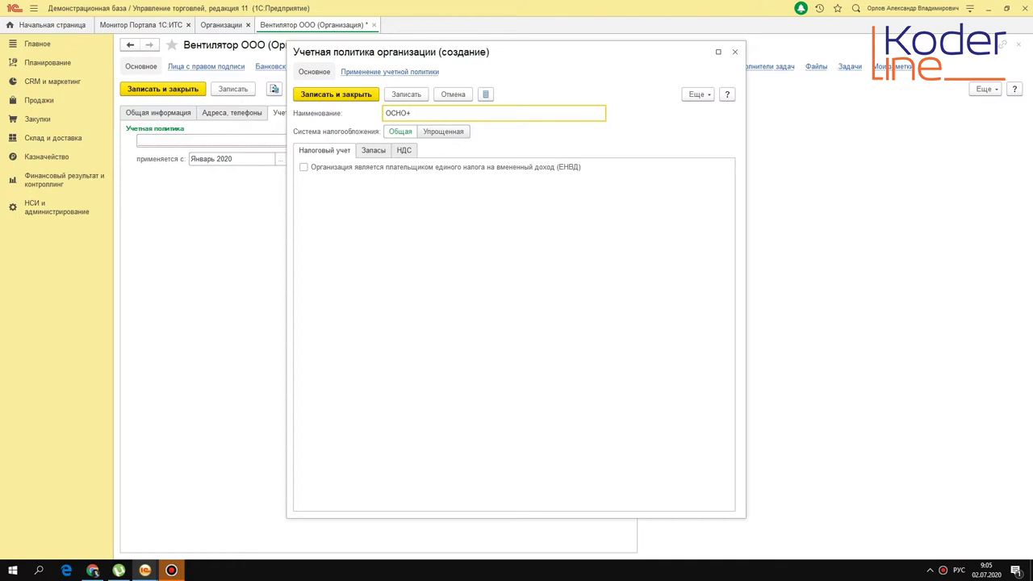
text(ЕНВД)
click(304, 167)
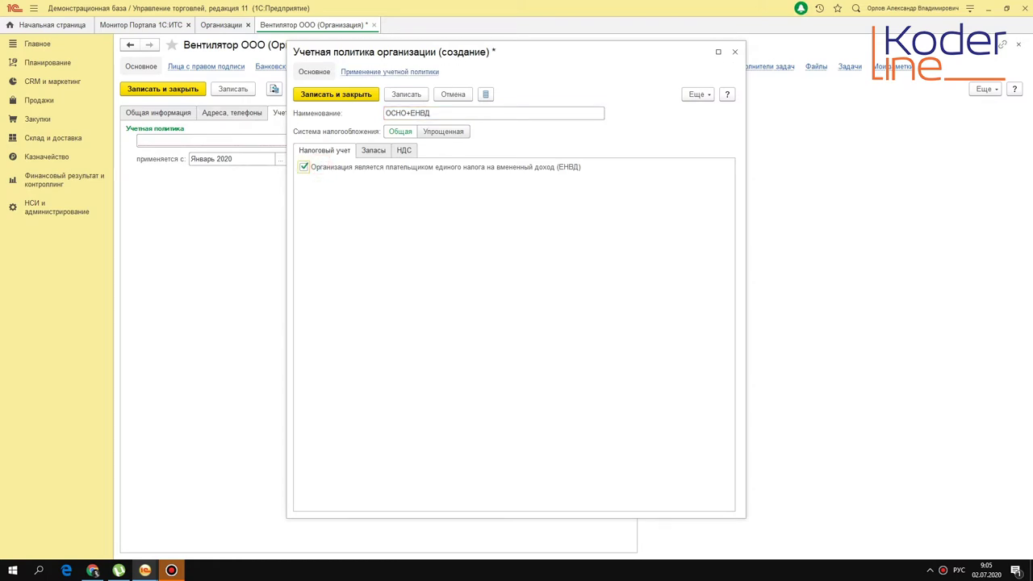
Step: In the policy's НДС settings, set the write-off expense item to Списание НДС and check that item's card
click(405, 151)
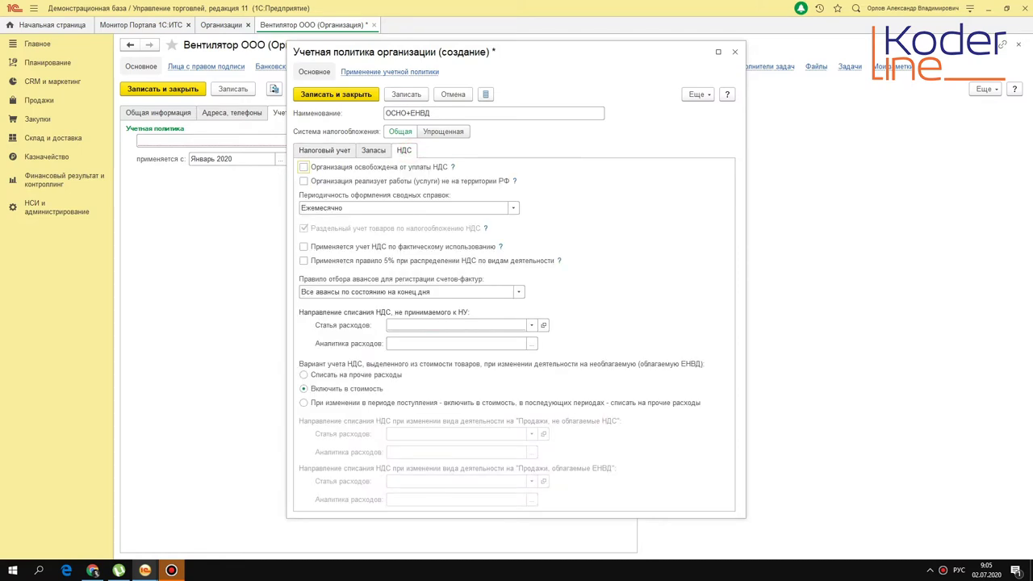
click(325, 150)
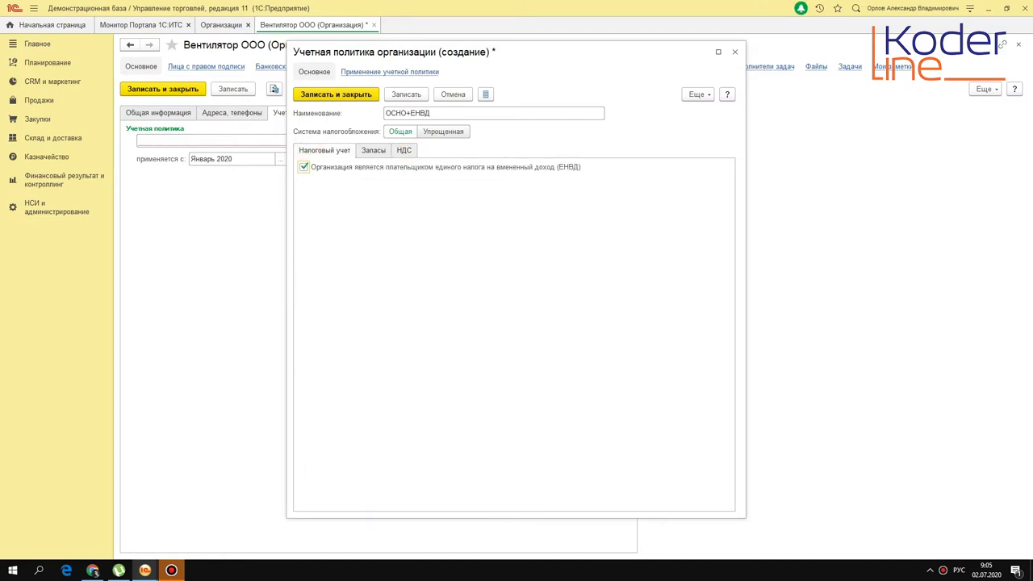
click(405, 150)
click(451, 325)
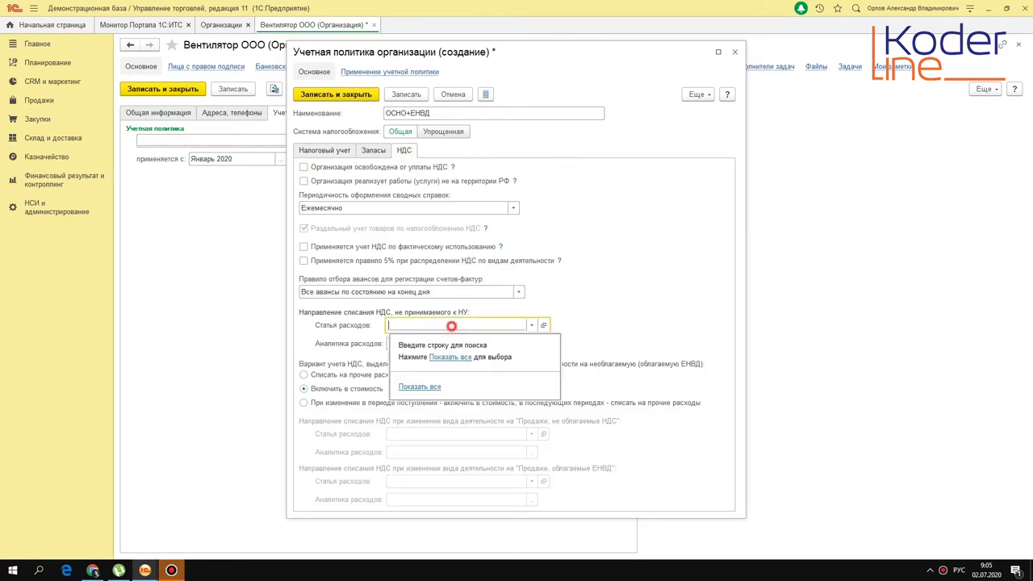
text(спи)
key(Down)
key(Return)
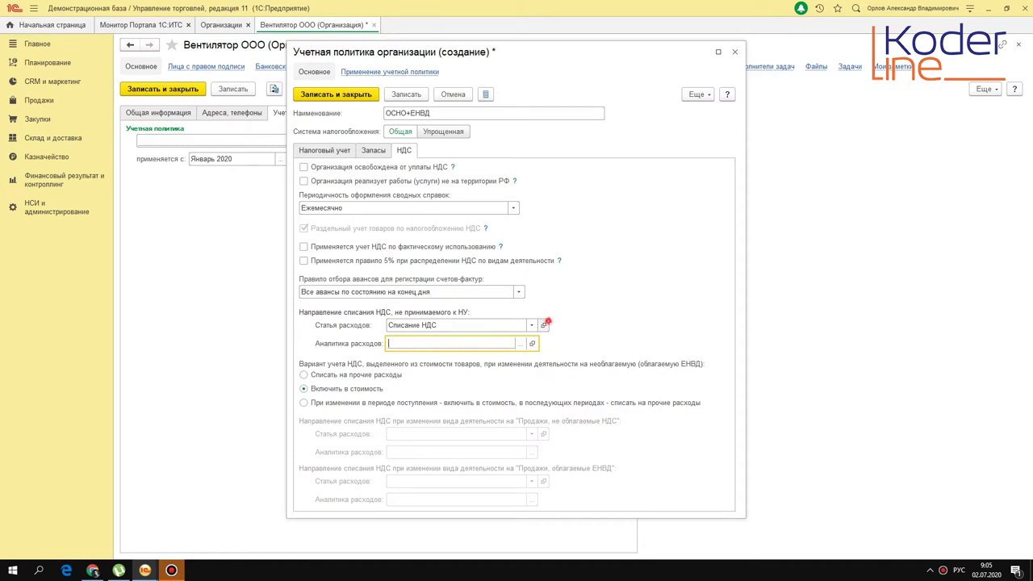
click(543, 324)
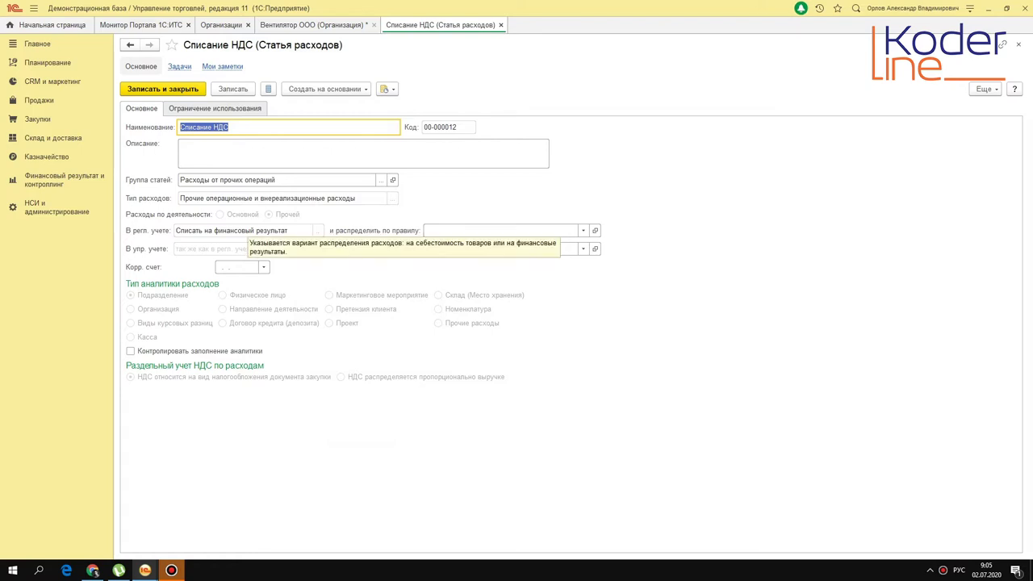
key(ctrl+Return)
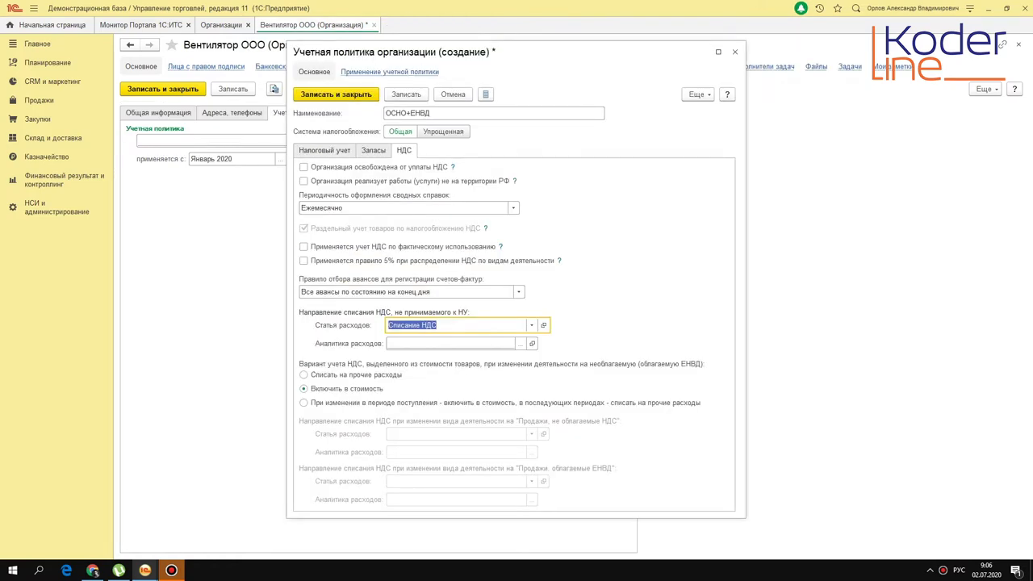
Step: Set the write-off expense analytics to Отдел продаж торгового направления, then save and close the accounting policy
click(484, 341)
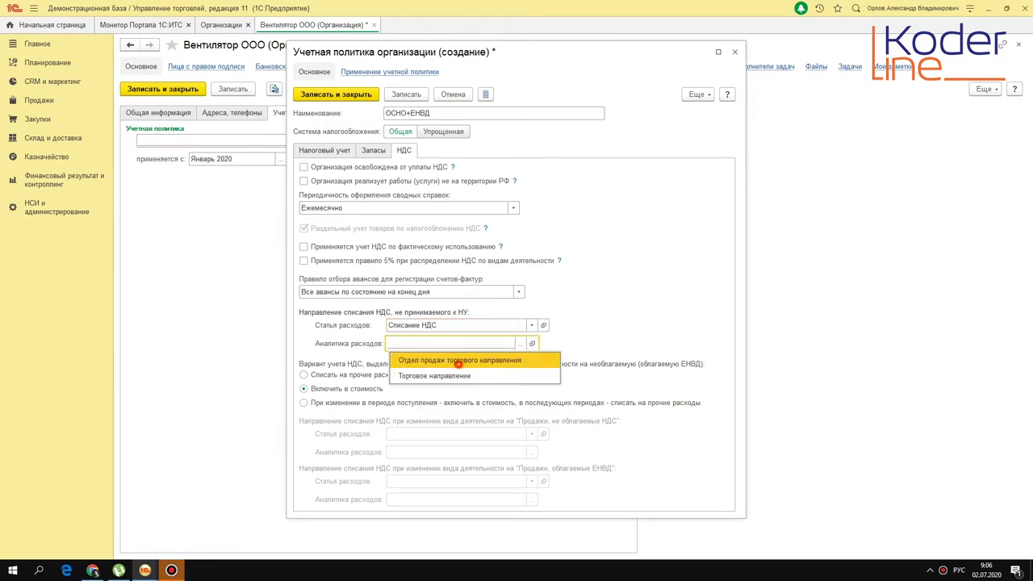
click(457, 359)
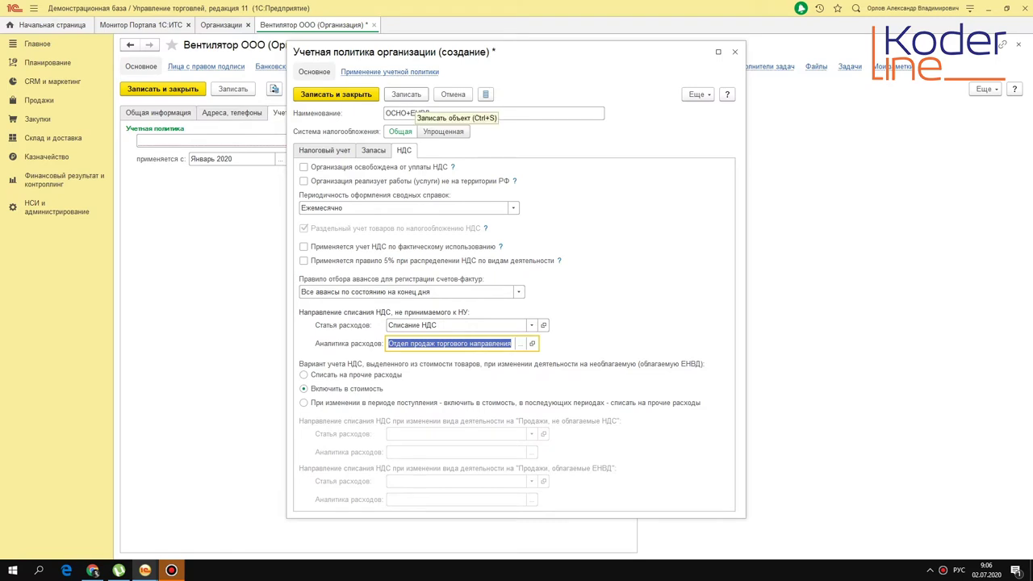
click(406, 94)
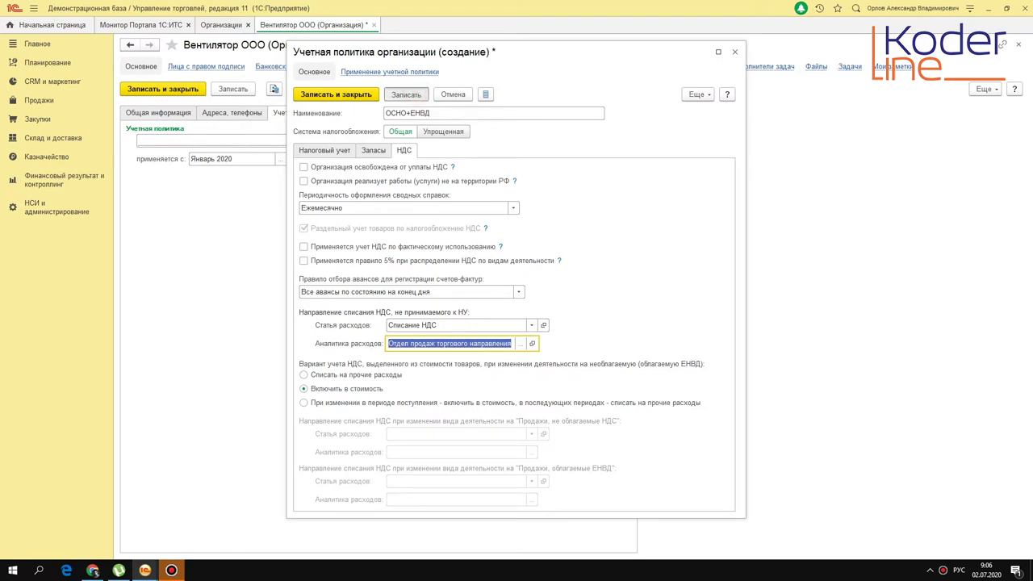
click(336, 94)
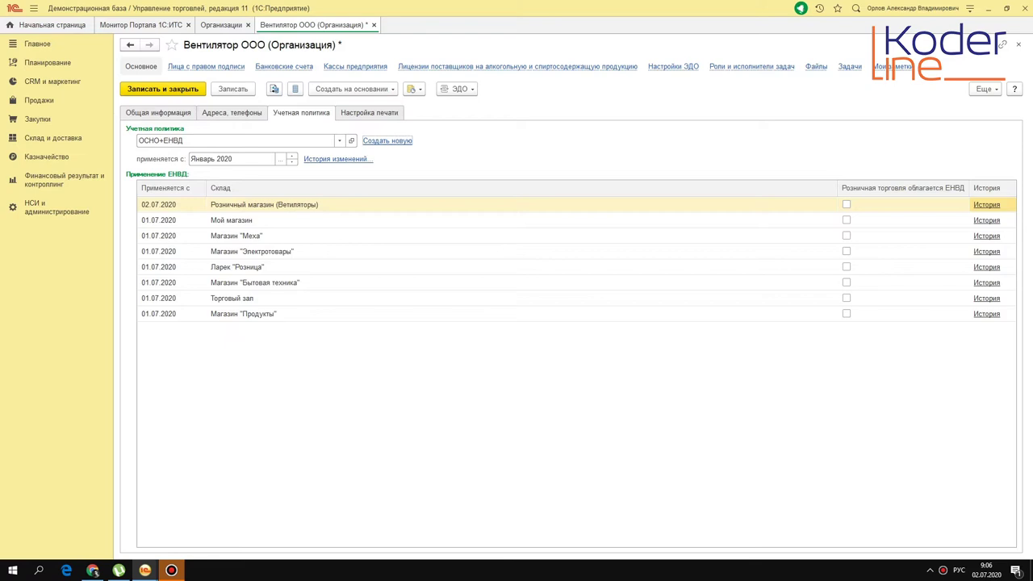
Step: Mark retail trade at Розничный магазин (Ветиляторы) as subject to ЕНВД from 1 July 2020 and save the organization
click(846, 204)
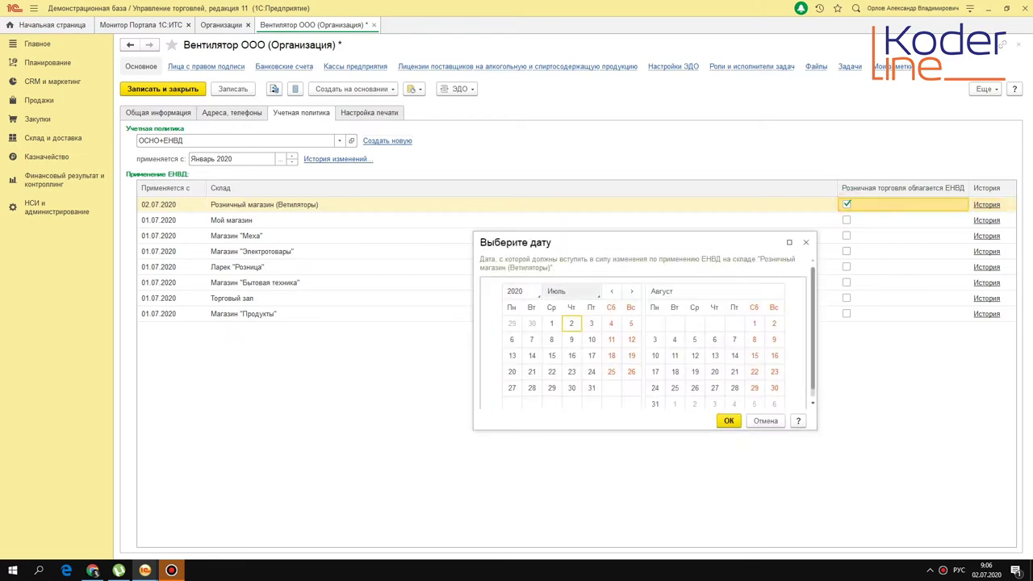
click(570, 290)
click(564, 241)
click(552, 323)
click(725, 420)
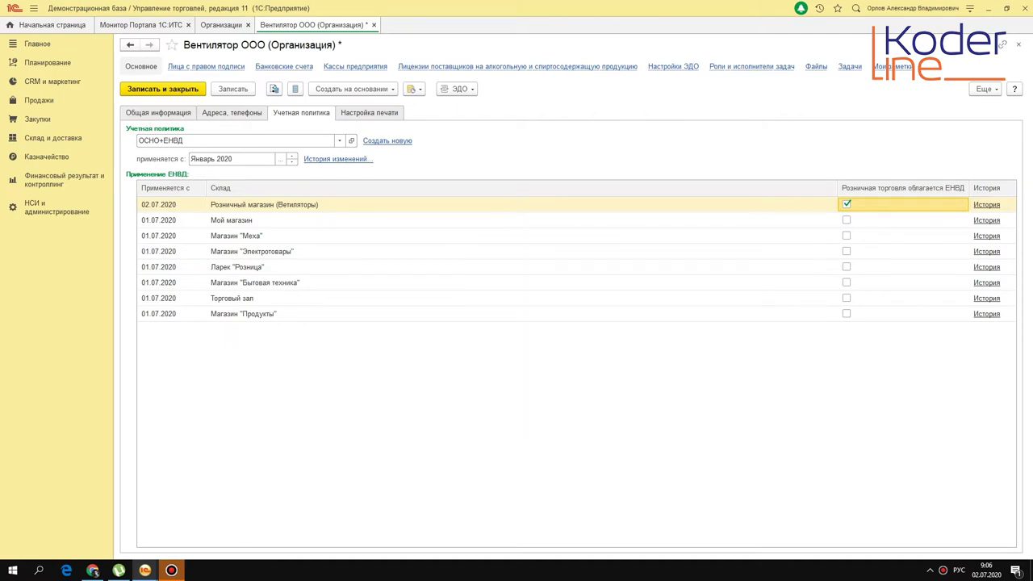
click(233, 89)
Step: Change the start date of the store's ЕНВД history record to 01.01.2020, save it, and close the organization card and list
click(987, 205)
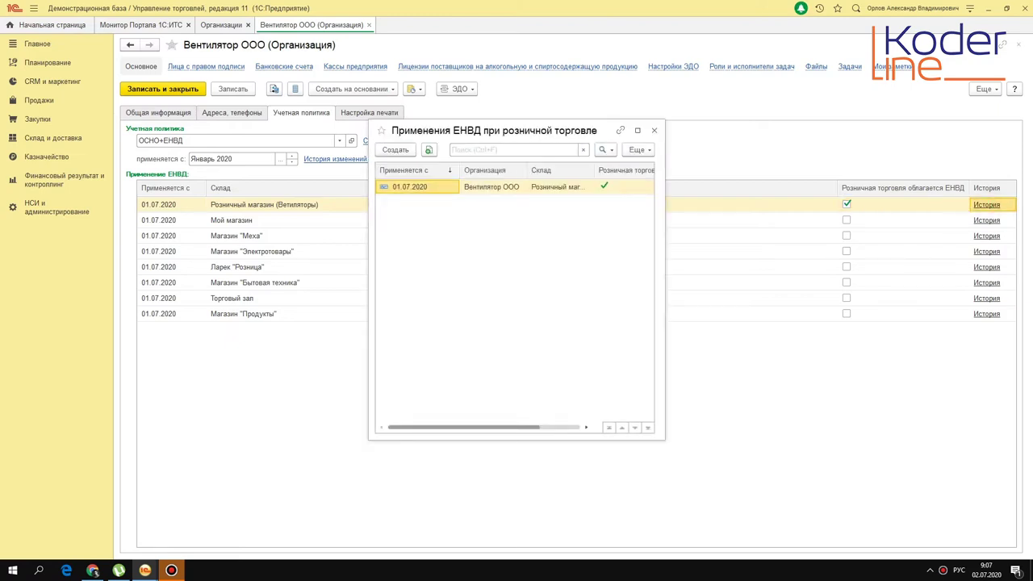
double_click(408, 187)
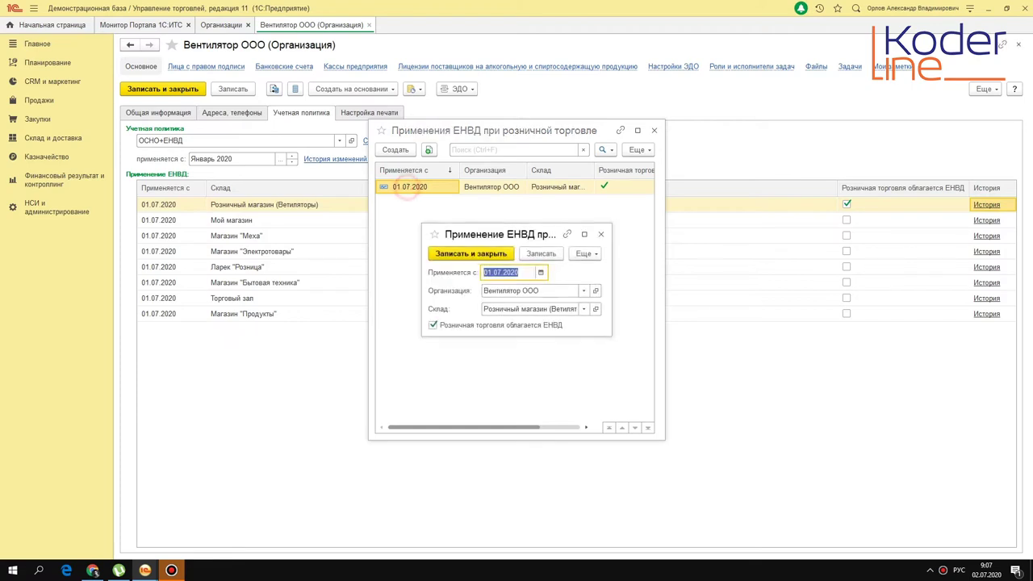
click(501, 272)
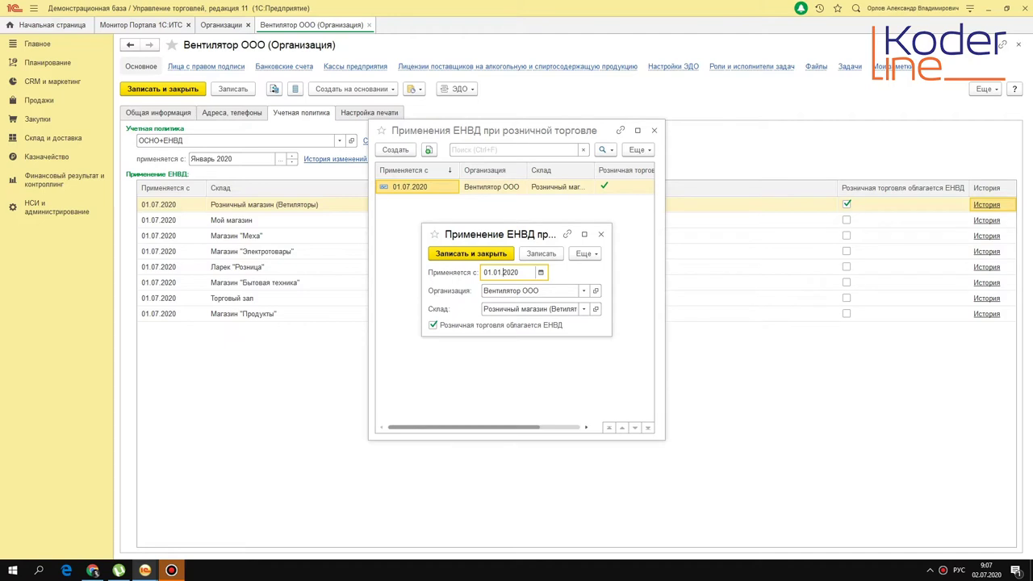
click(508, 272)
click(477, 253)
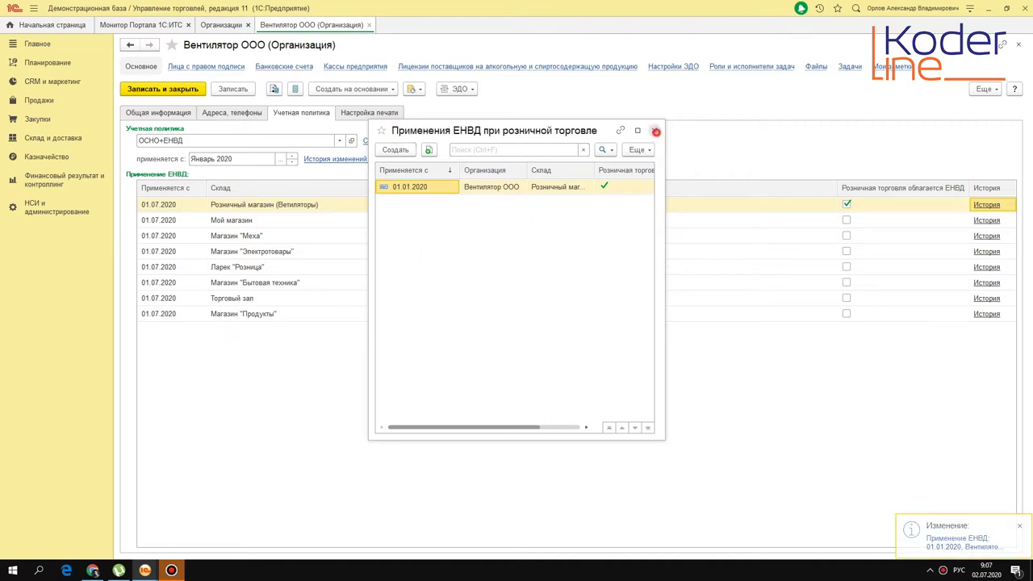
click(653, 130)
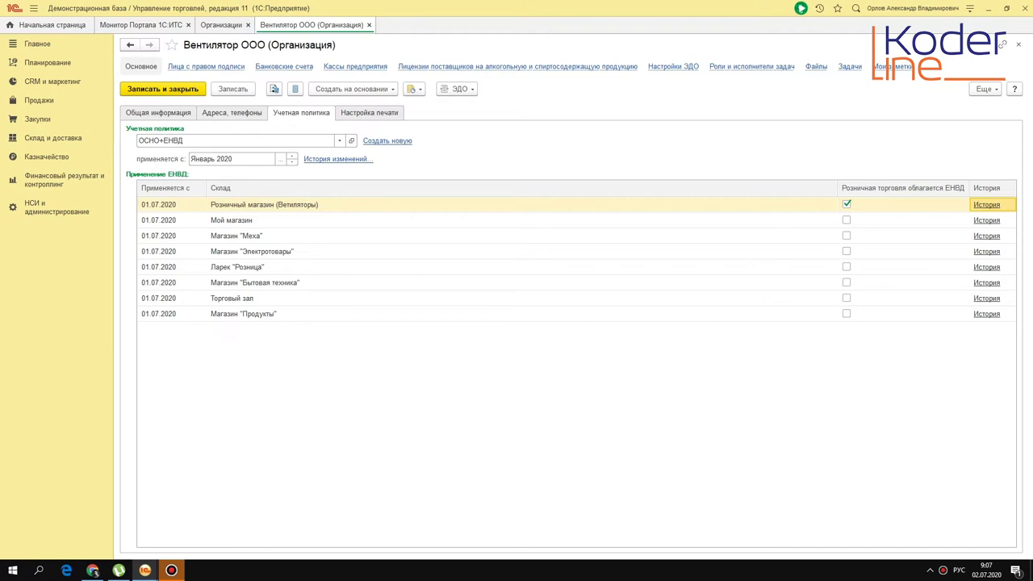
key(Escape)
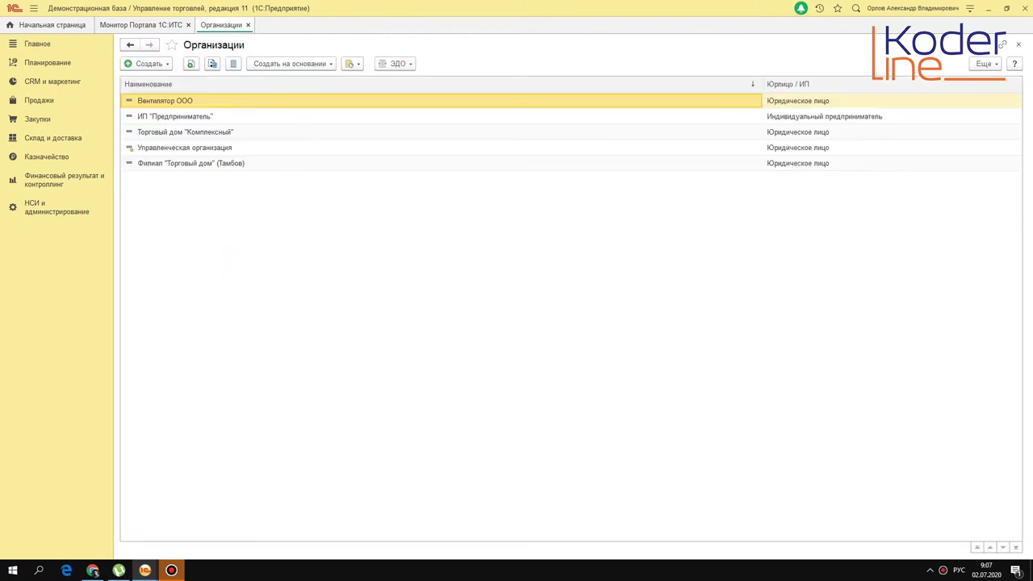
key(Escape)
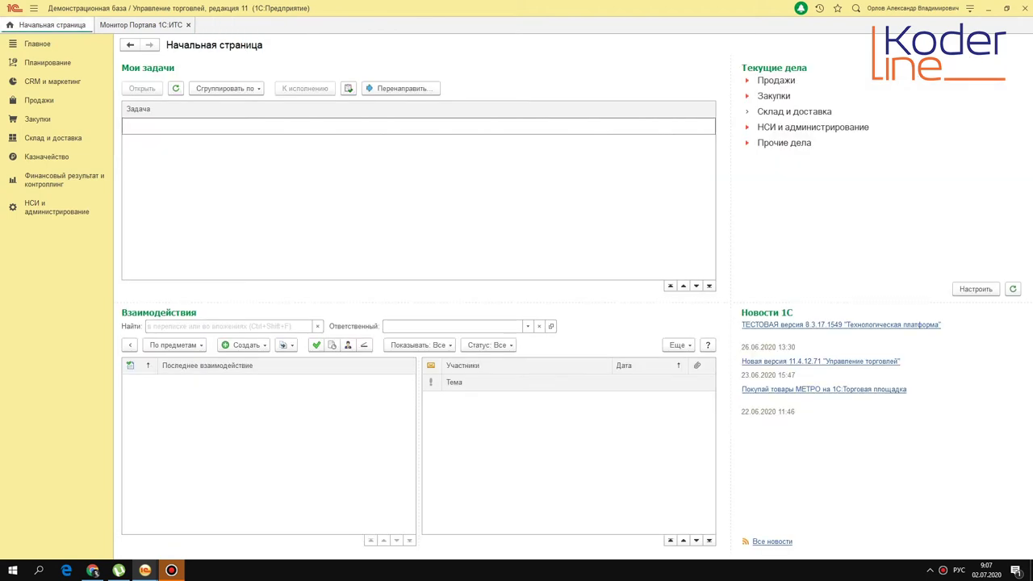
Step: Open the list of all sales documents and filter it by the organization Вентилятор ООО
click(46, 100)
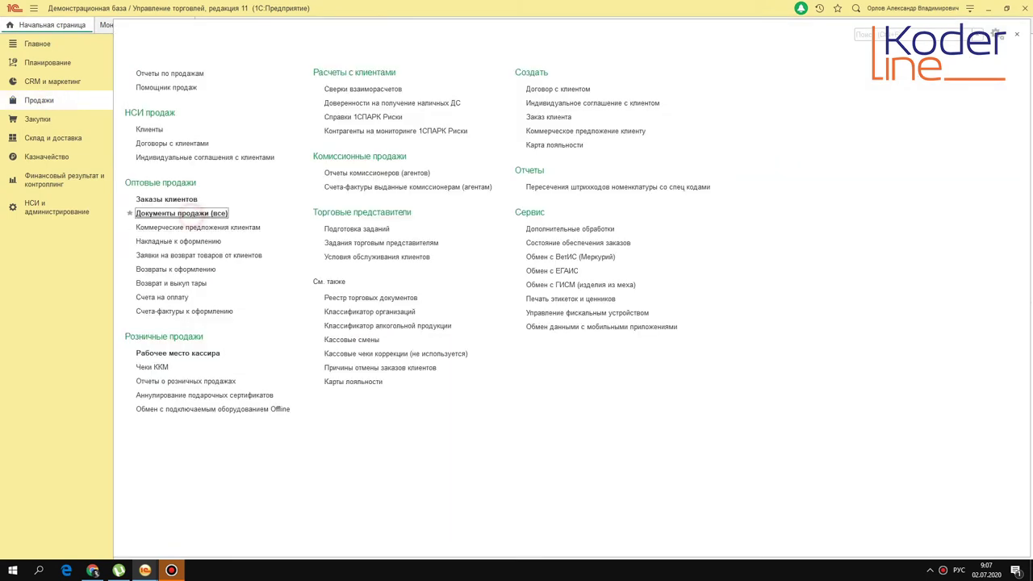
click(191, 213)
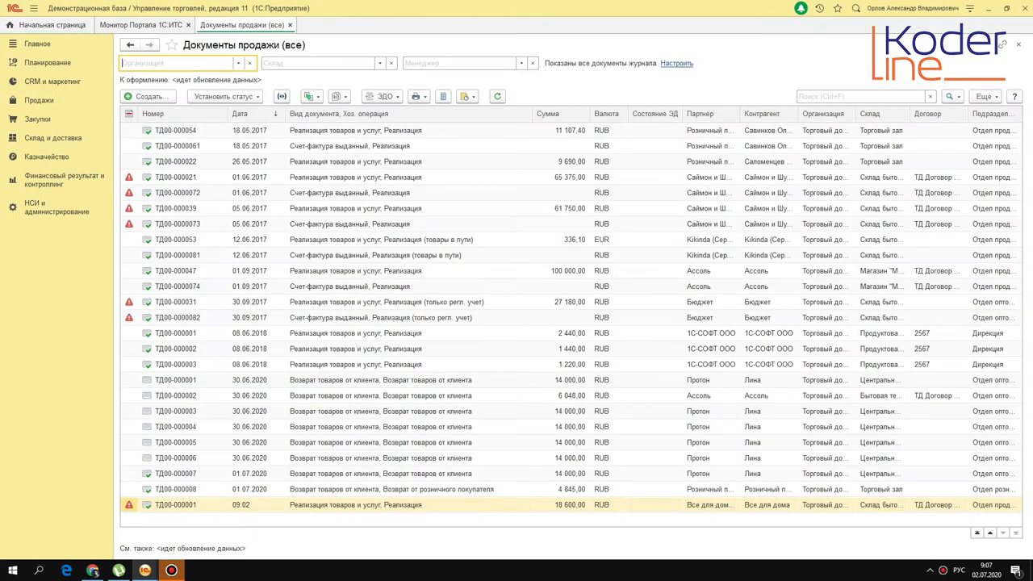
click(145, 97)
click(631, 197)
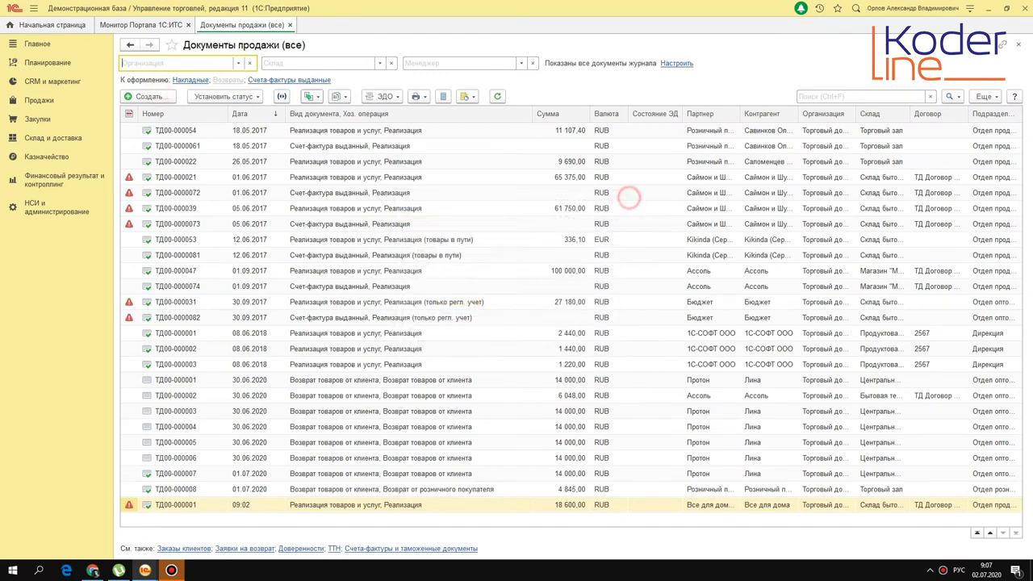
click(238, 63)
click(258, 80)
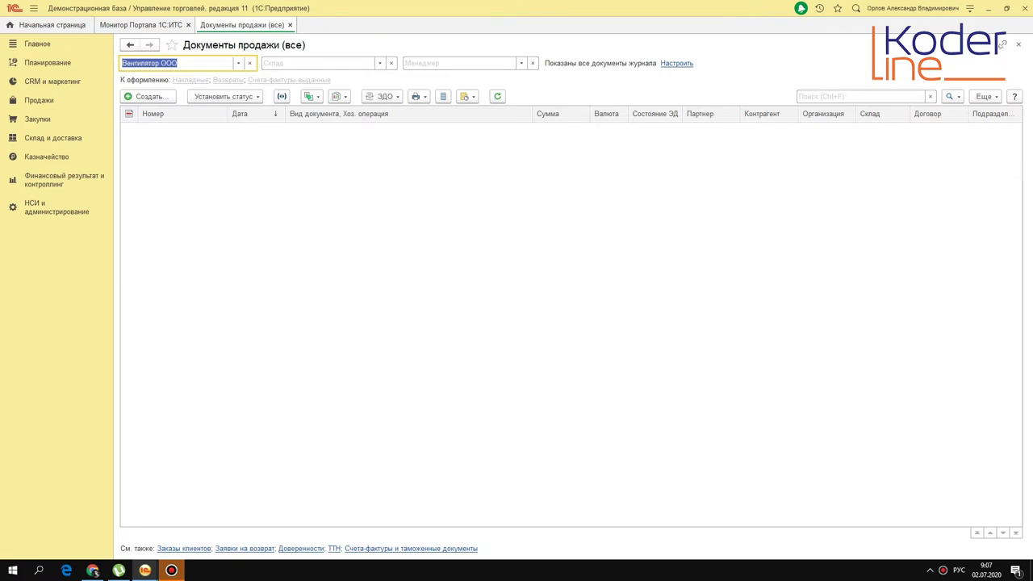
Step: Start a new goods and services sales document with the Реализация operation
click(162, 113)
click(162, 97)
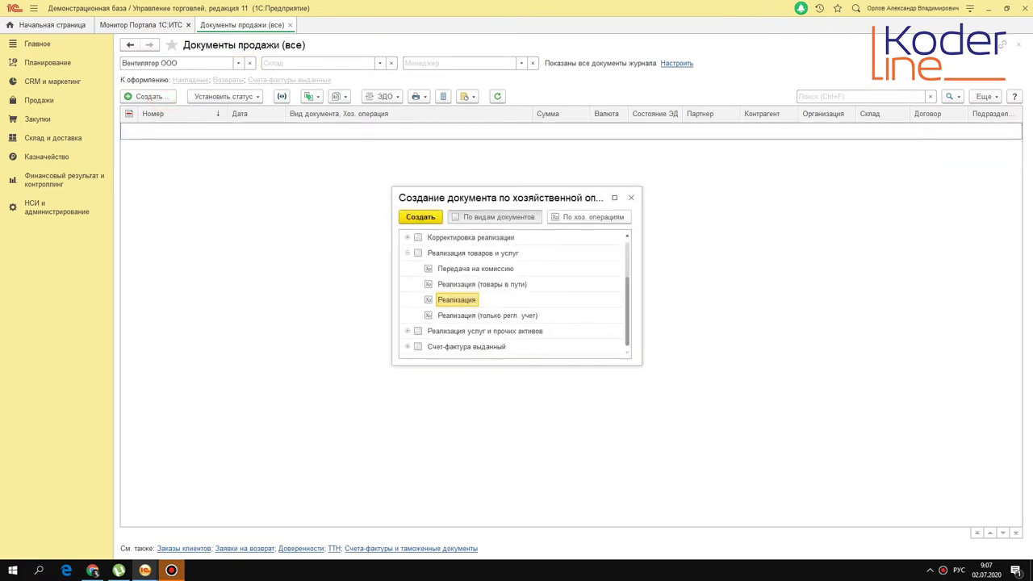
double_click(465, 300)
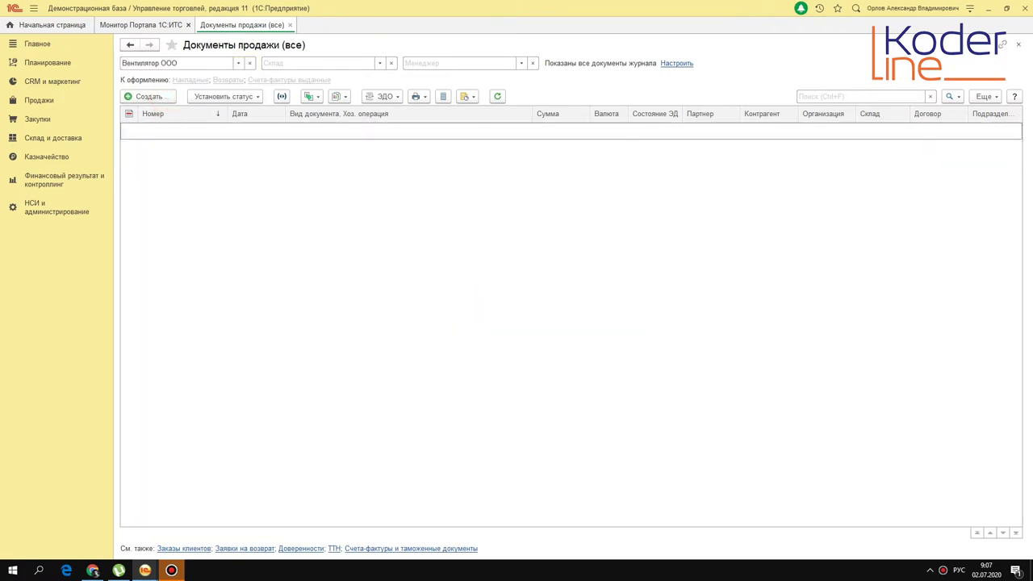
Step: Set the sales document's organization to Вентилятор ООО and its client to Все для дома Магазин
click(538, 179)
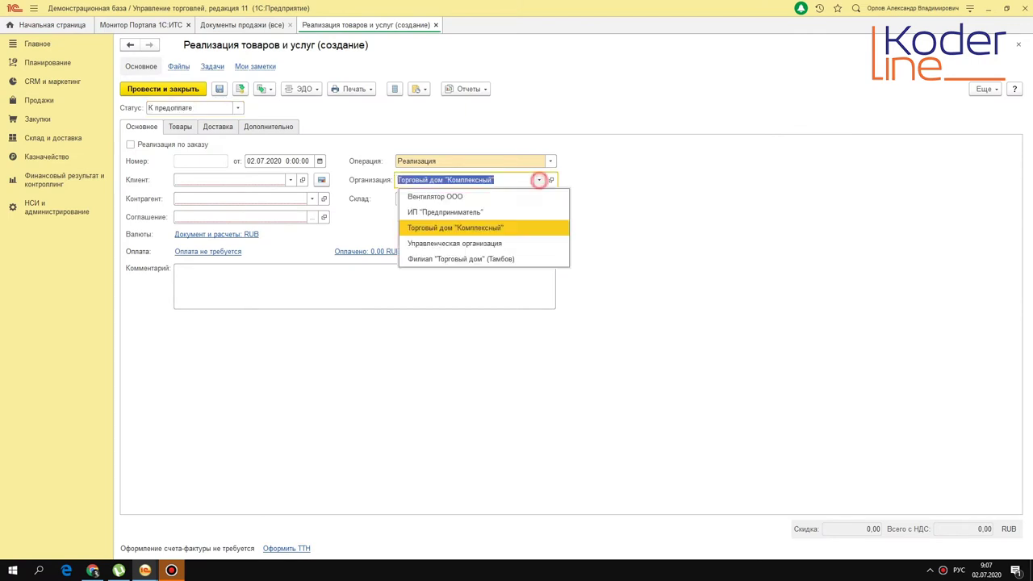
click(498, 196)
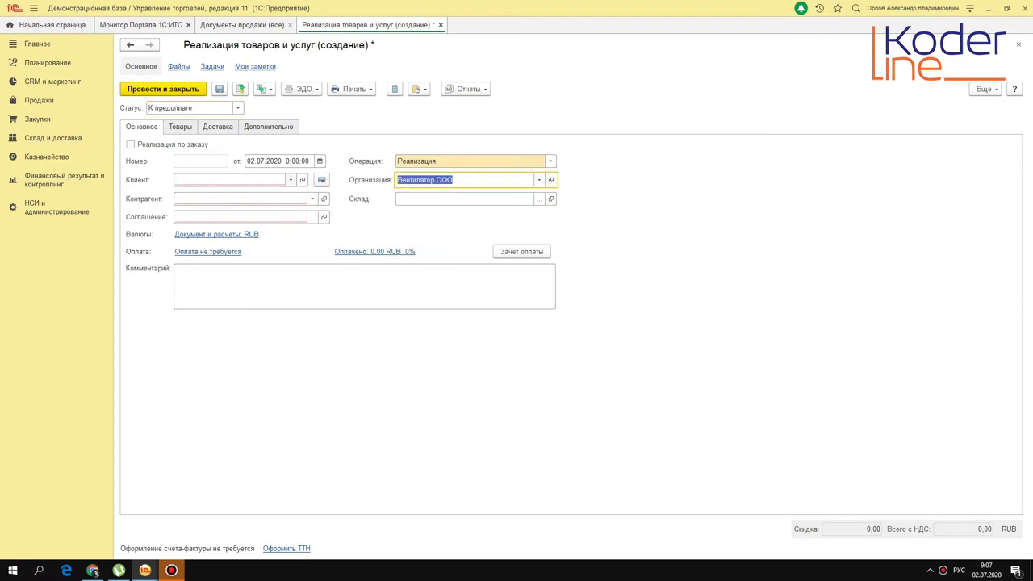
click(291, 180)
click(234, 197)
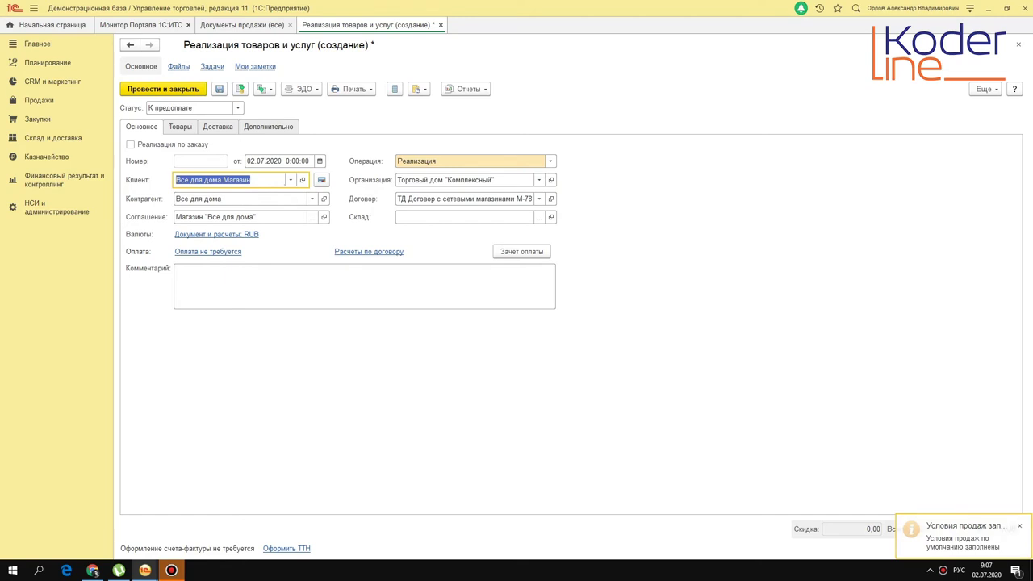
Step: Start picking goods for the sales document and add Вентилятор BINATONE ALPINE 160вт with quantity 5
click(180, 127)
click(389, 146)
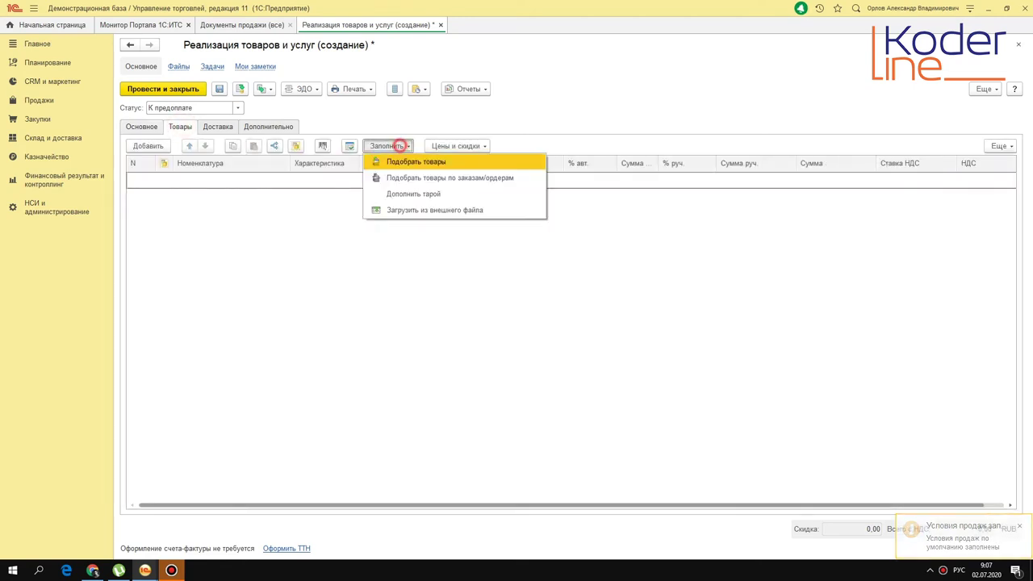
click(392, 162)
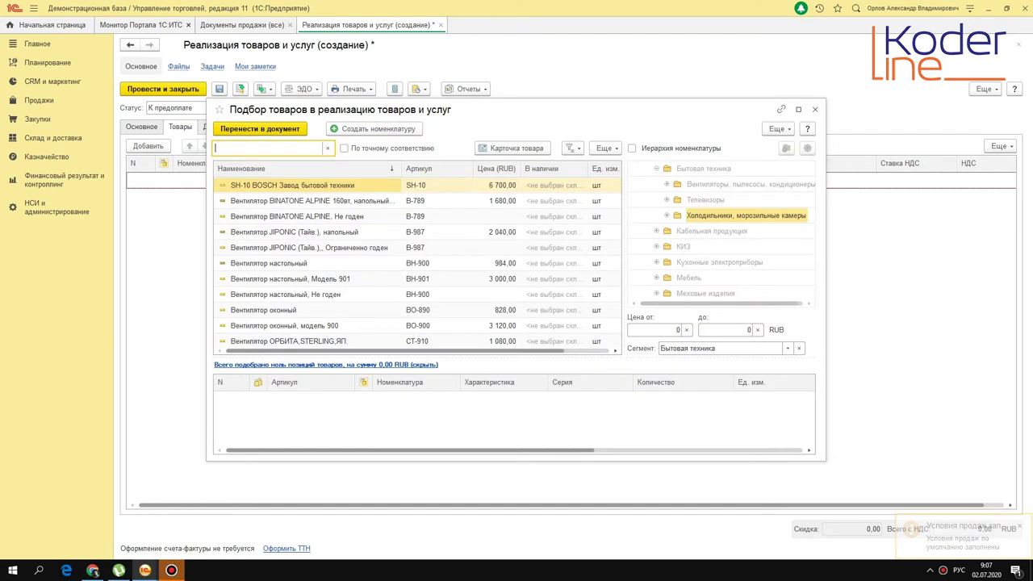
double_click(351, 200)
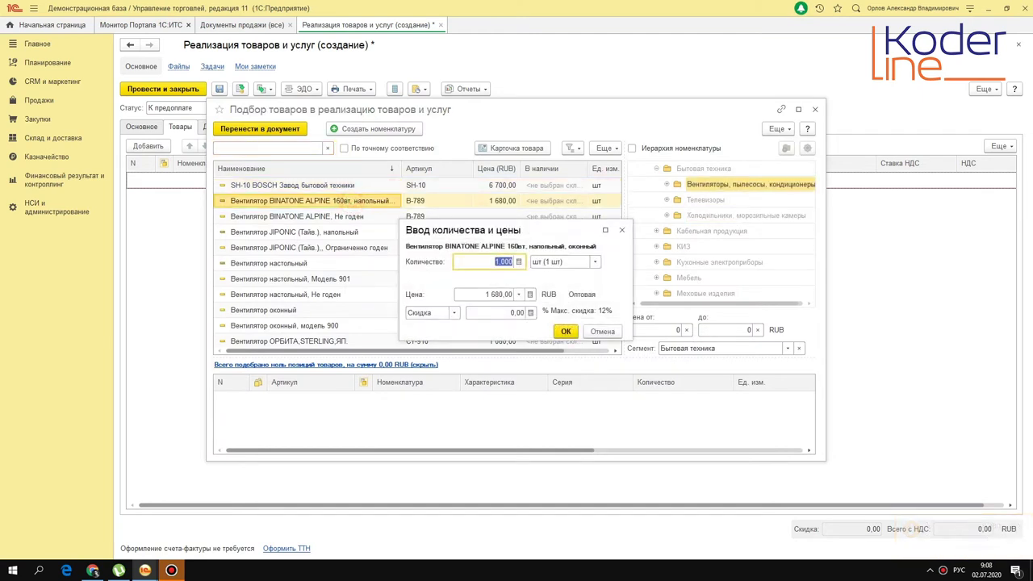
click(497, 312)
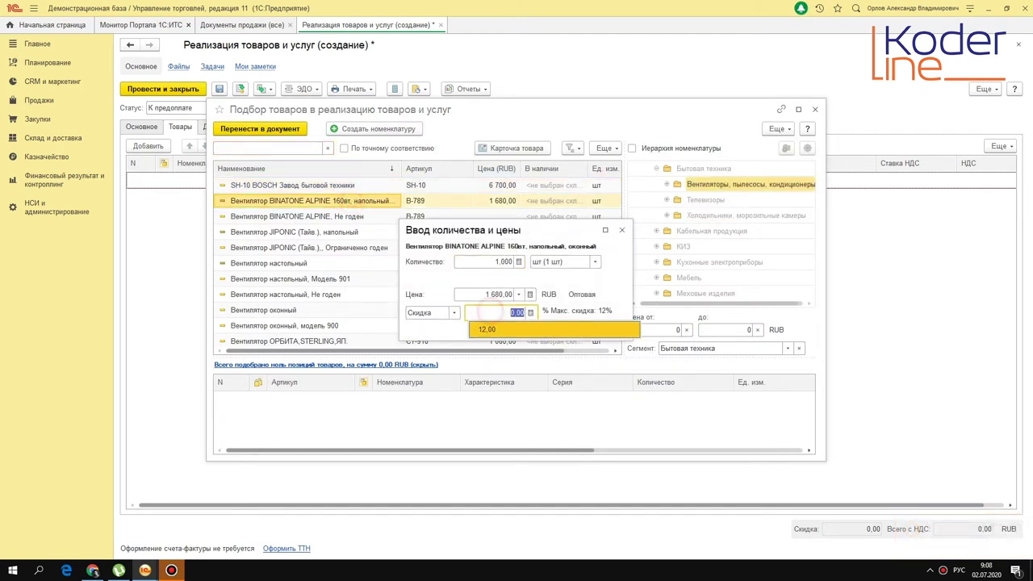
click(496, 262)
text(5)
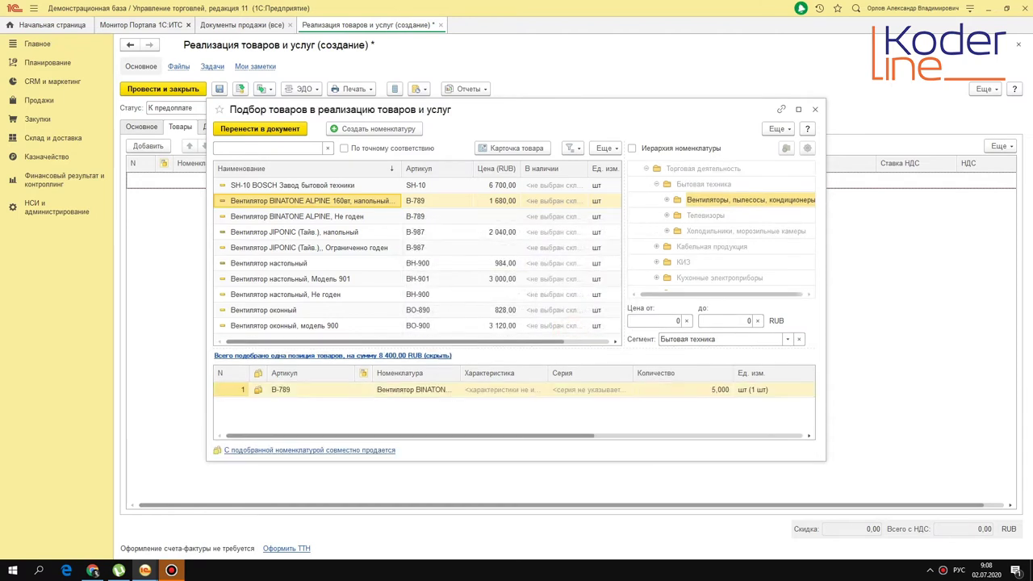
Step: Add Вентилятор настольный, Модель 901 with quantity 5 and transfer the picked goods to the sales document
double_click(345, 279)
text(5)
key(Tab)
key(ctrl+Return)
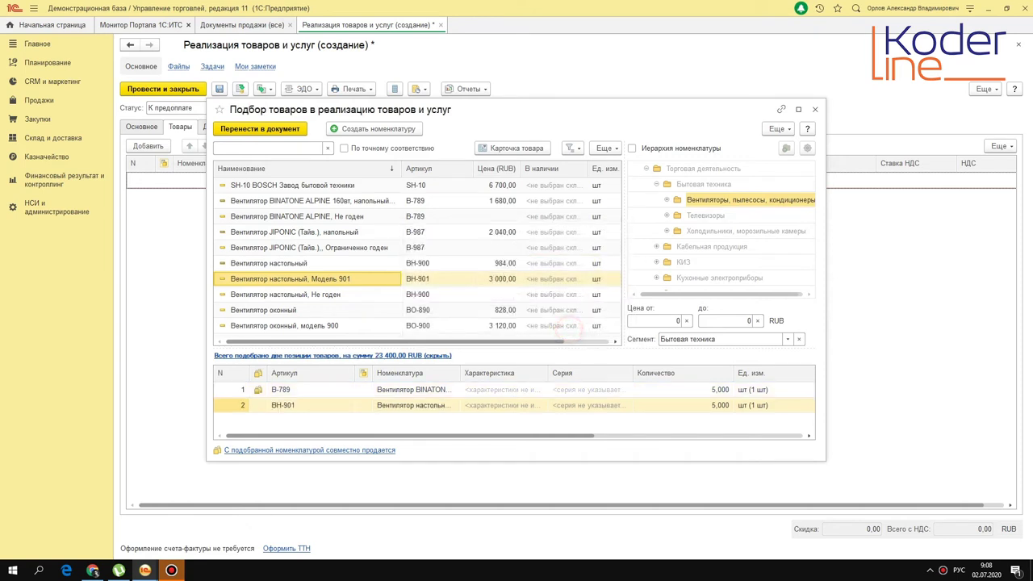
key(ctrl+Return)
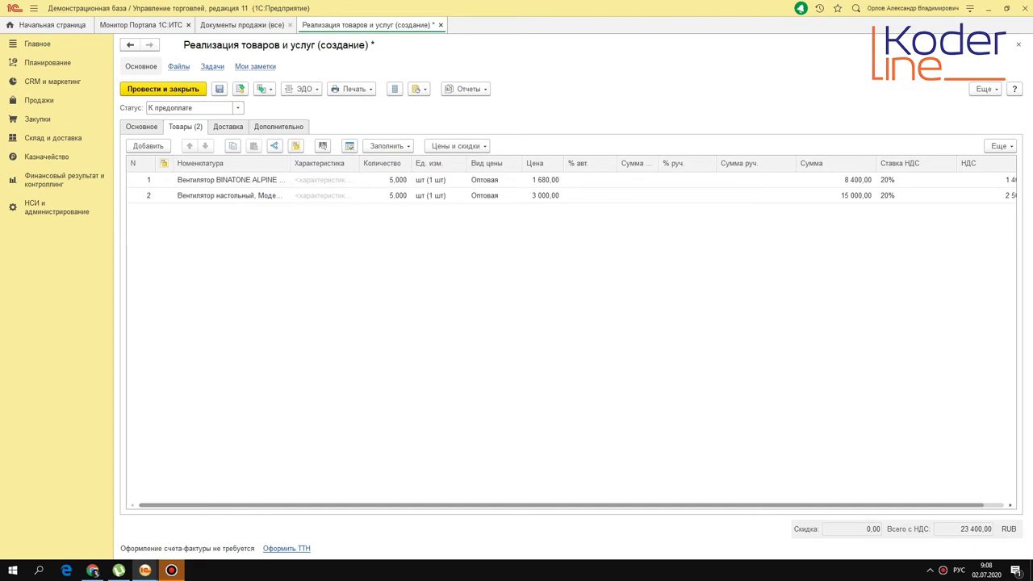
Step: Choose Отдел продаж торгового направления as the sales document's department from the full company structure
click(279, 126)
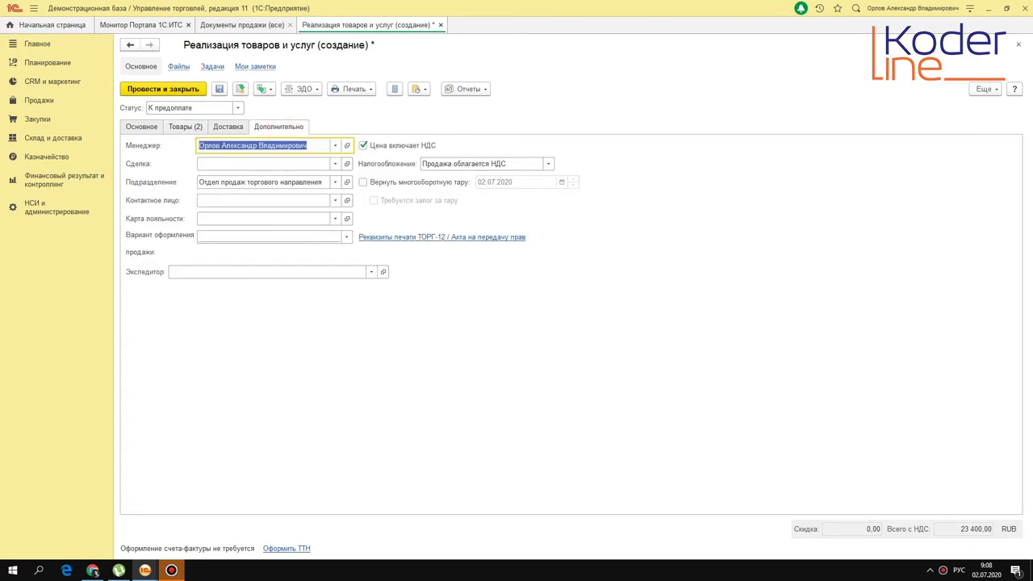
click(335, 181)
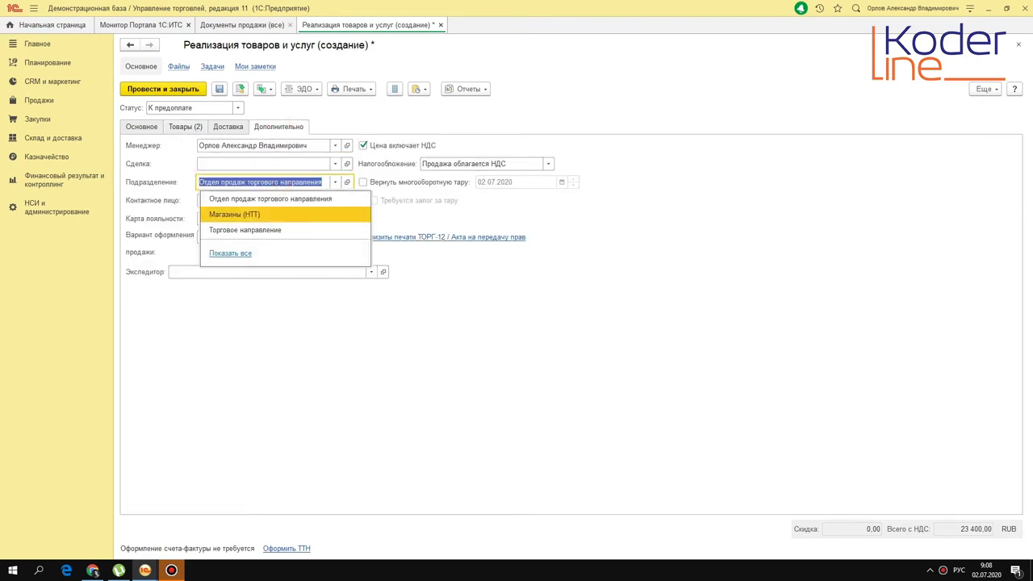
click(230, 252)
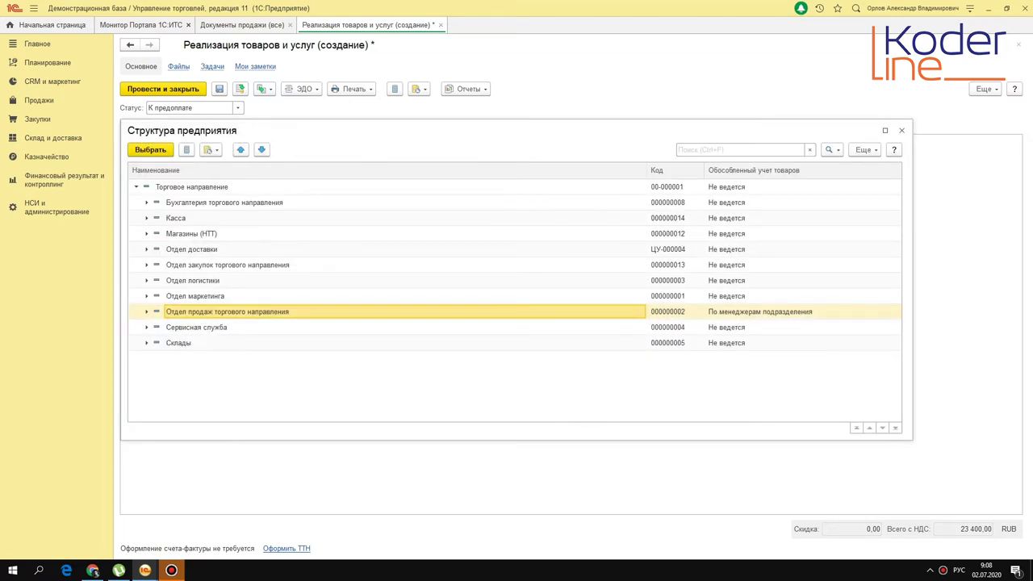
double_click(239, 312)
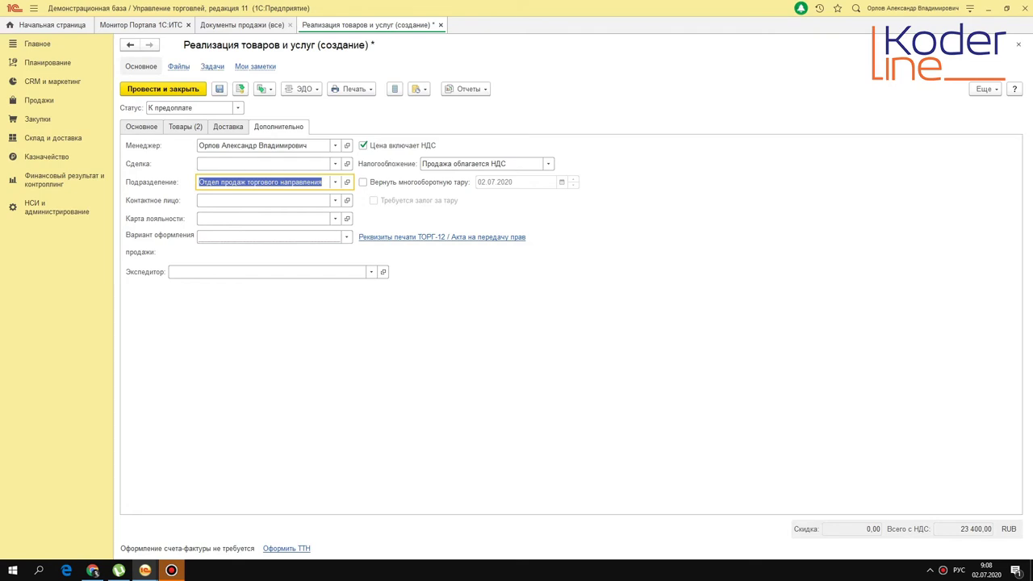
Step: Set the sales document's status to Реализовано and try to post it
click(142, 127)
click(237, 107)
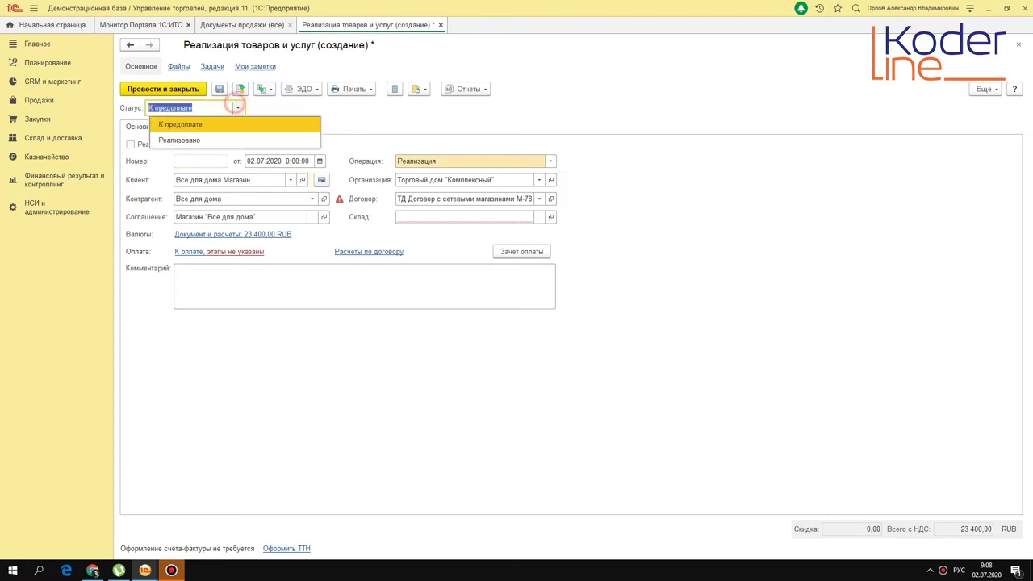
click(171, 139)
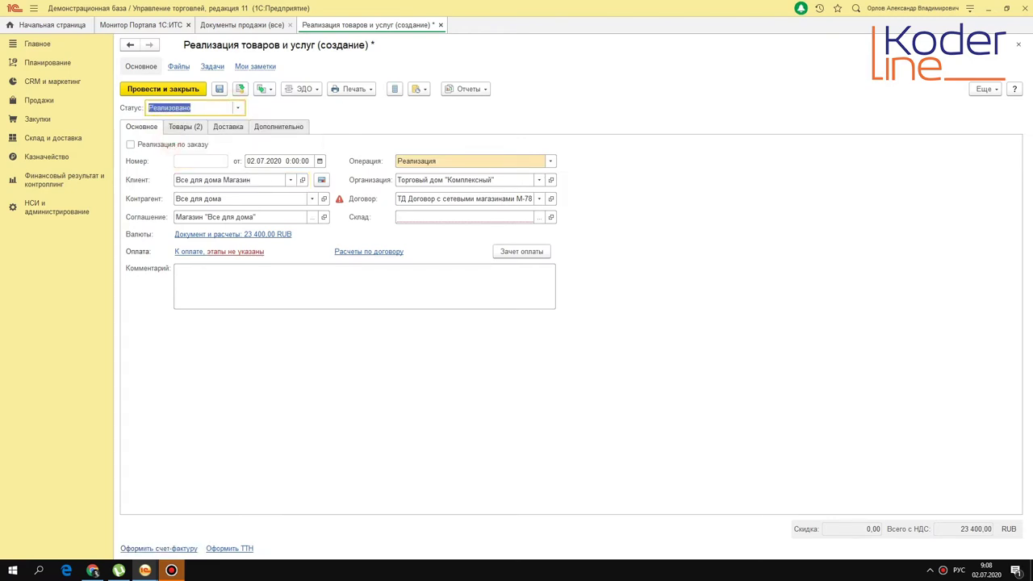
click(240, 89)
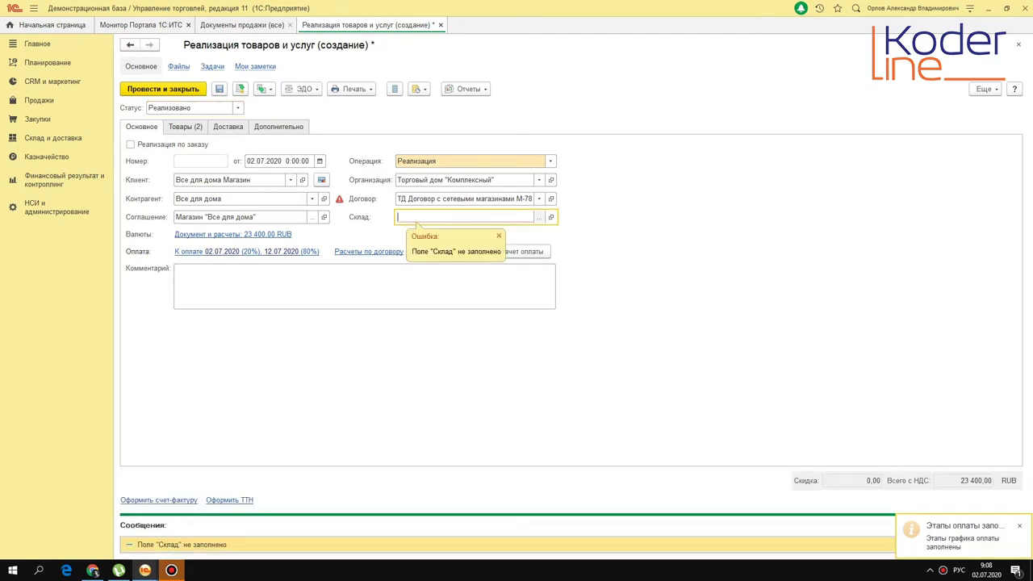
Step: Set the document's warehouse to Склад бытовой техники from the Центр wholesale group and post the document
click(538, 217)
click(380, 202)
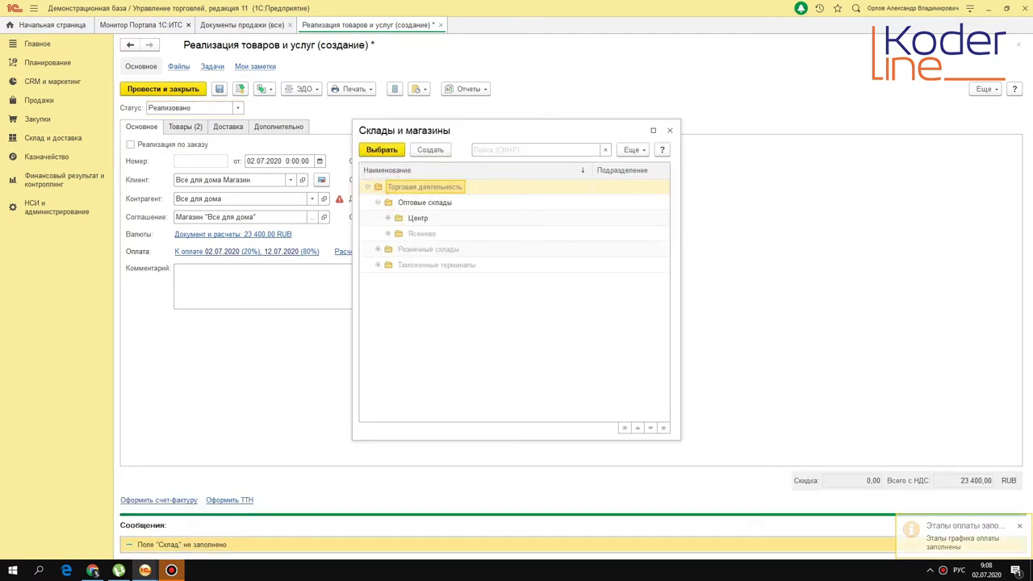
click(388, 218)
click(472, 265)
double_click(472, 265)
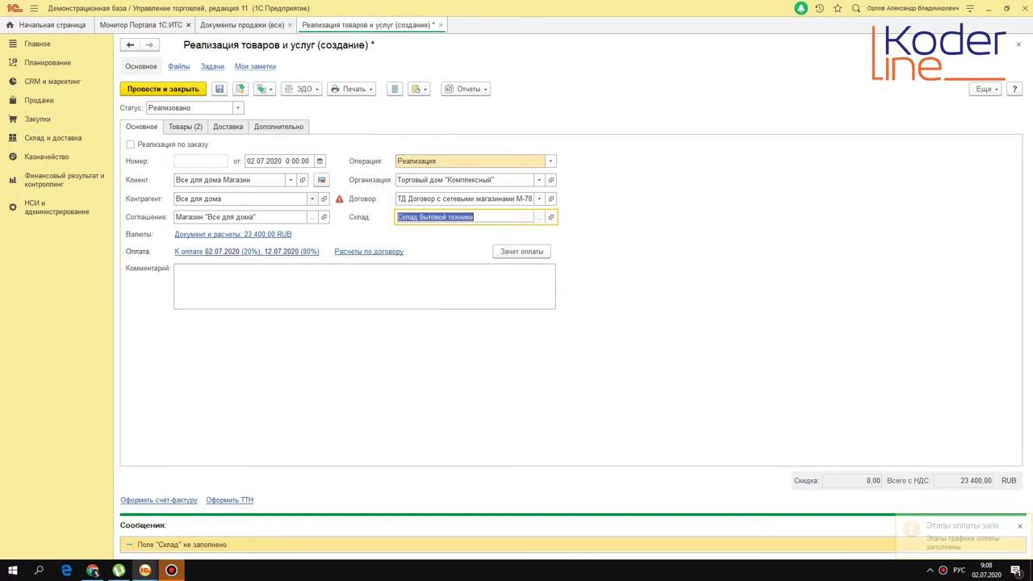
click(240, 89)
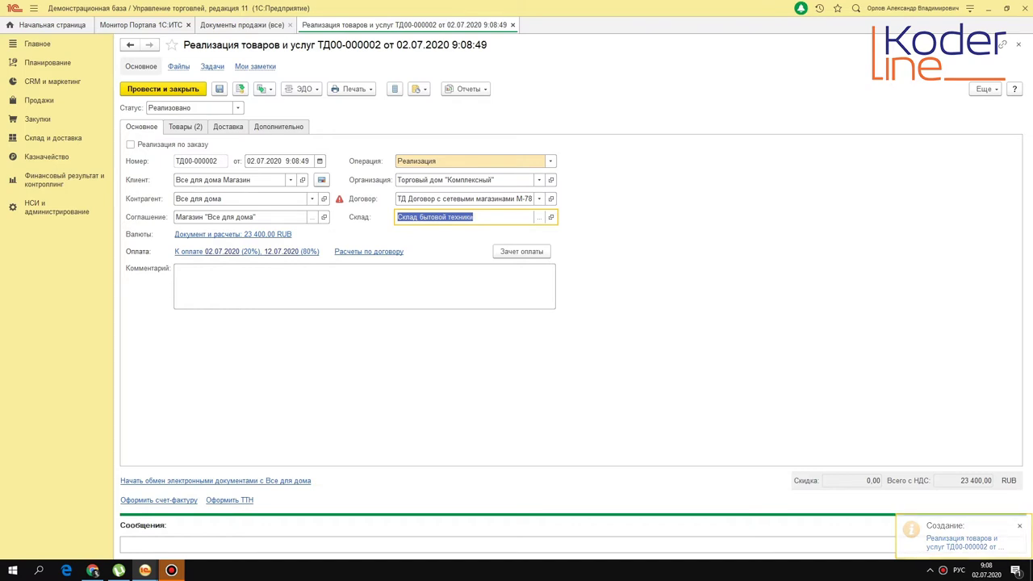
Step: Copy the item name from the first goods line of the posted sales document
click(184, 127)
click(242, 179)
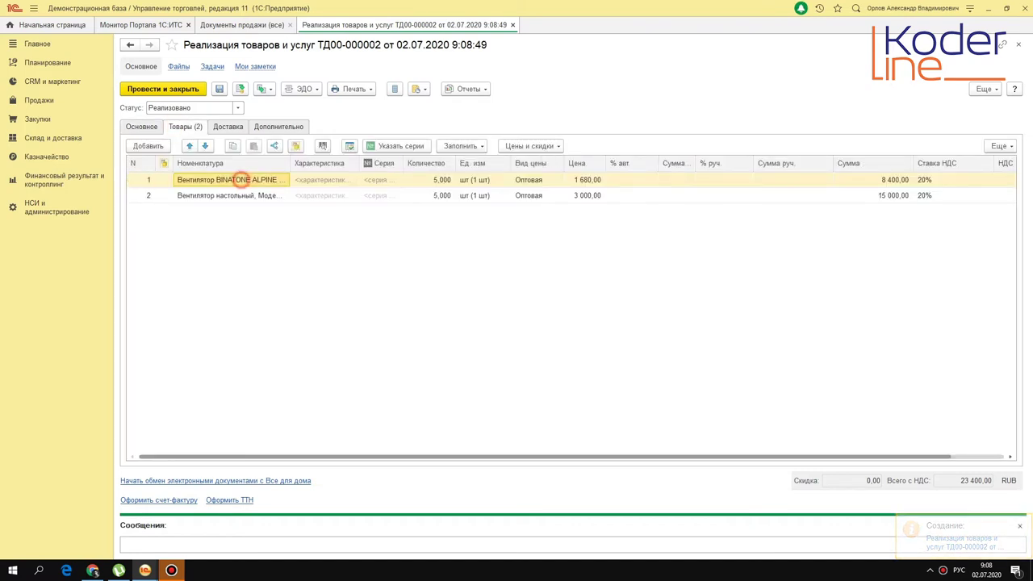
right_click(242, 179)
click(179, 249)
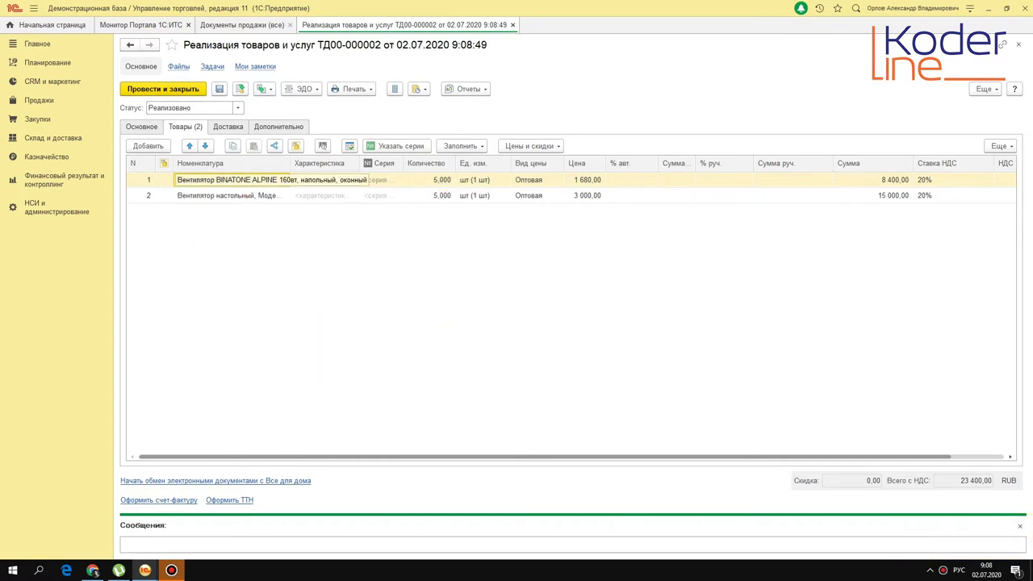
Step: Open the Чеки ККМ list and check the organization and warehouse on the card of cash register ФР Ласточка (Мой магазин)
click(29, 98)
click(151, 367)
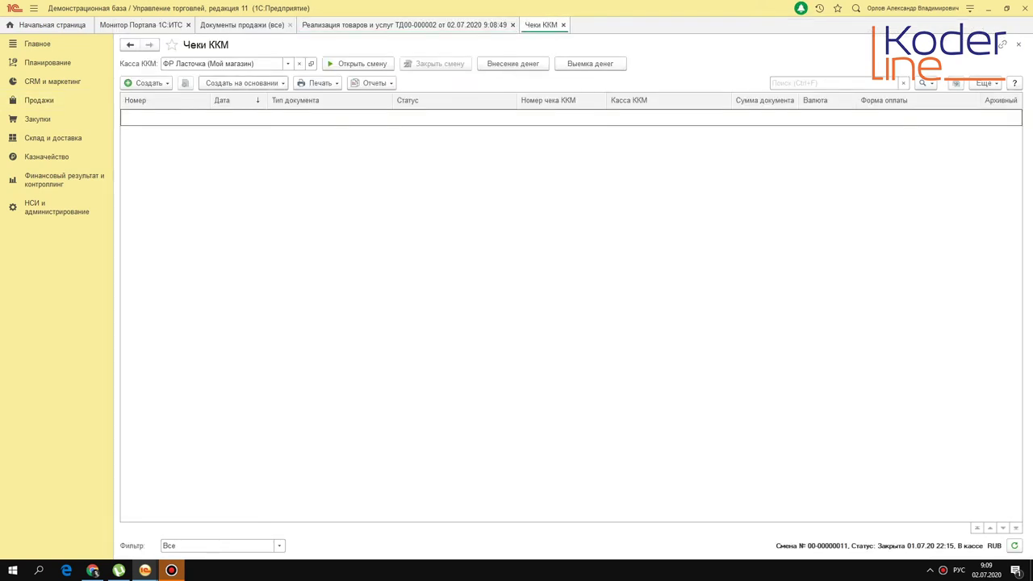
click(310, 63)
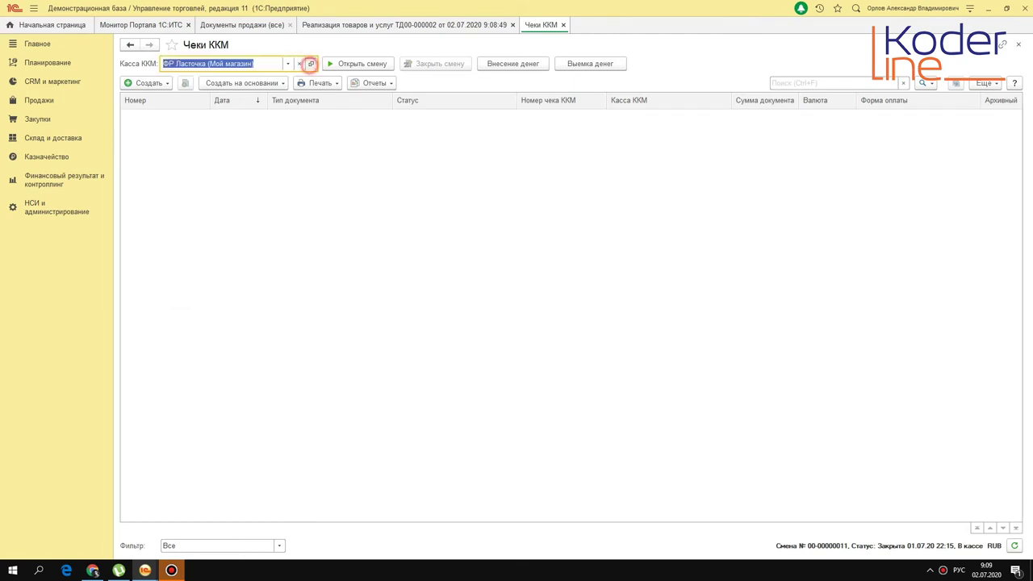
click(255, 111)
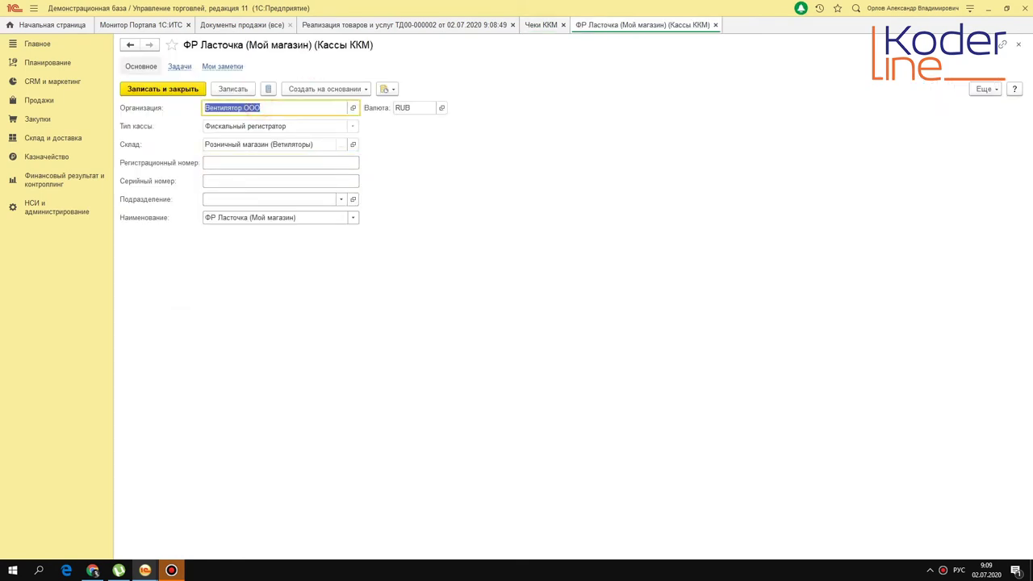
click(272, 144)
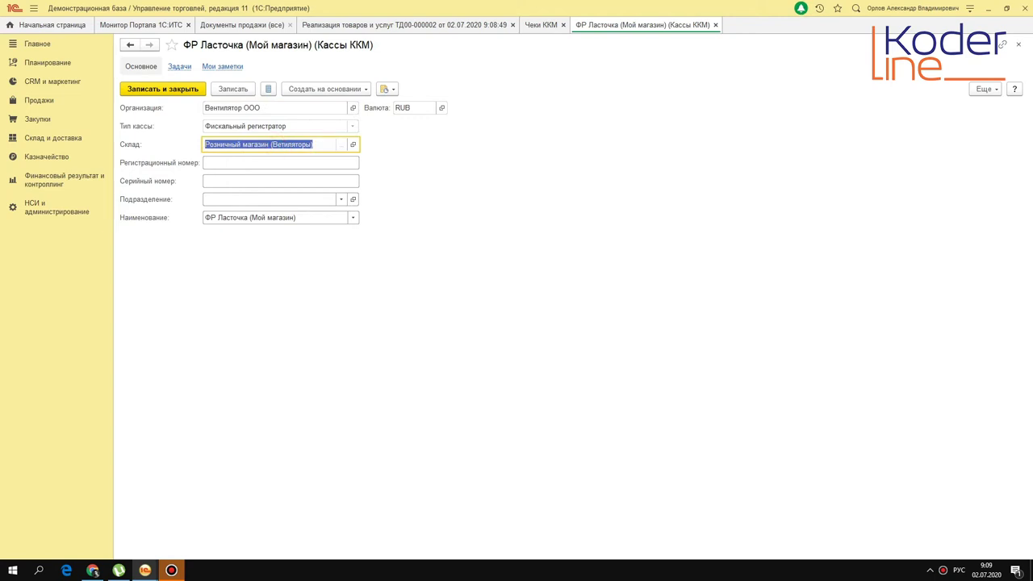
key(Escape)
Step: Create a new cash register receipt and start the goods search for it
click(162, 83)
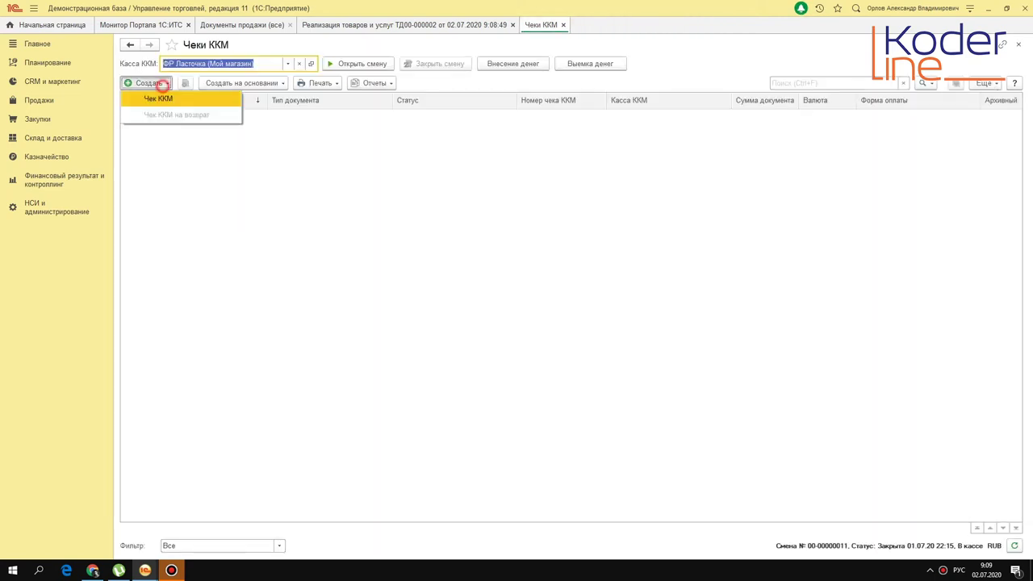
click(167, 83)
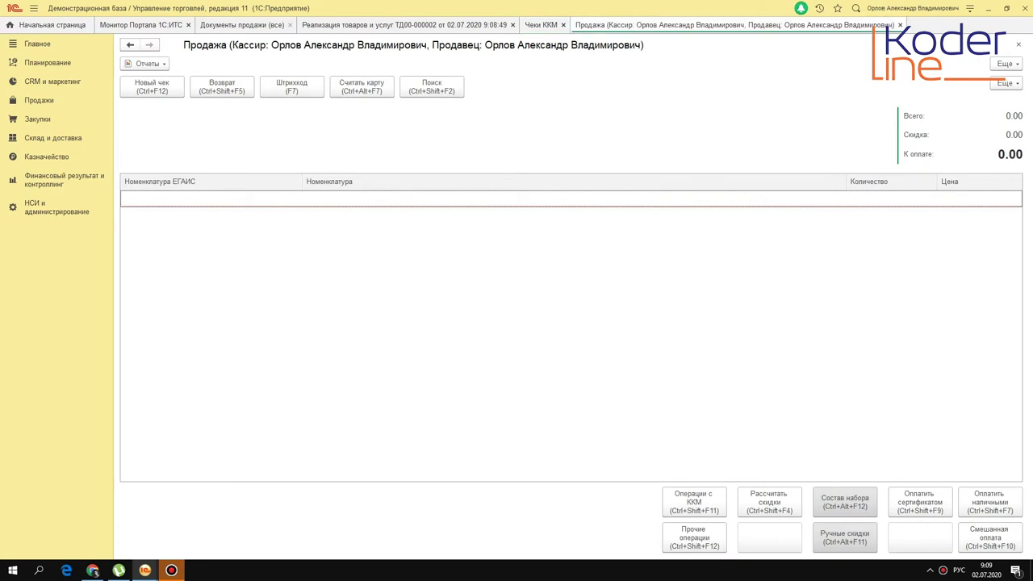
key(Escape)
click(150, 83)
click(162, 97)
click(452, 80)
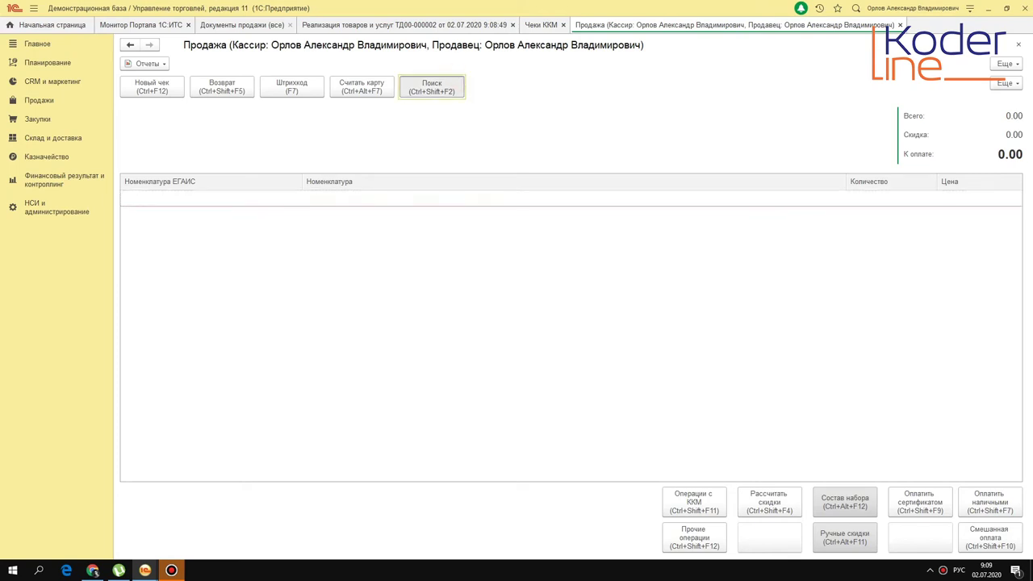
Step: Find Вентилятор BINATONE ALPINE 160вт by the copied name, add it with quantity 2 and transfer it to the receipt
key(ctrl+v)
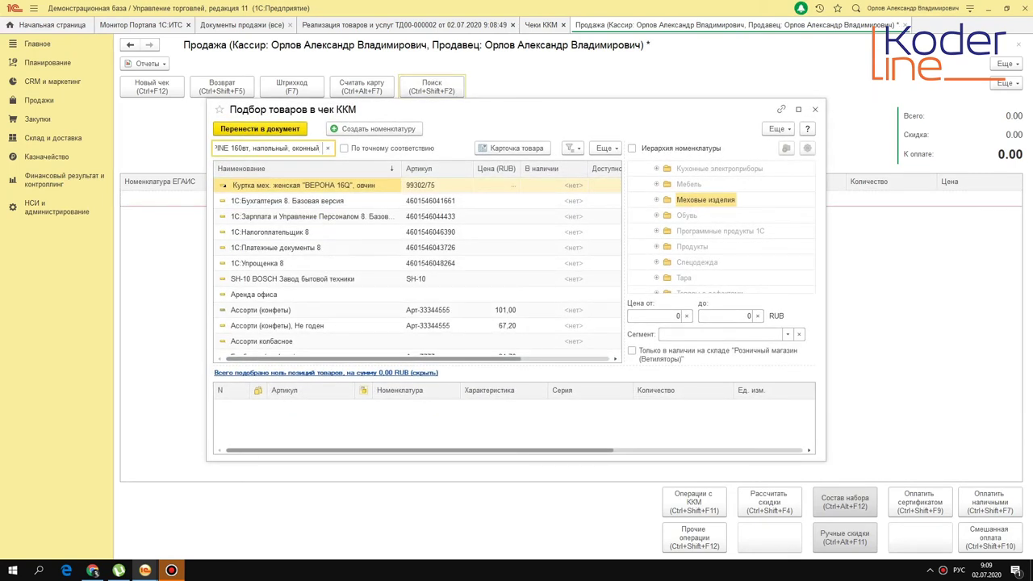
double_click(319, 186)
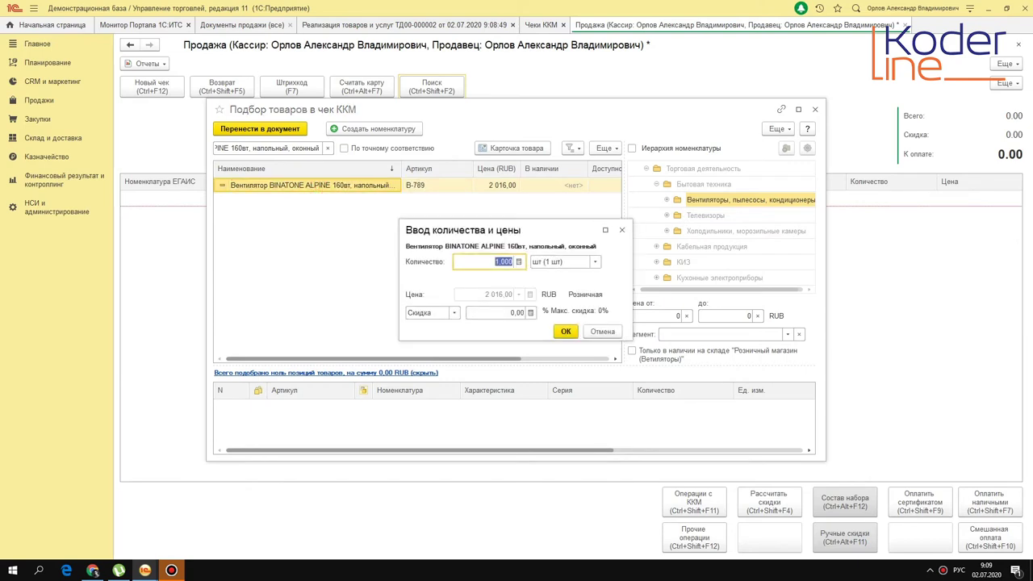
text(2)
click(565, 331)
click(259, 129)
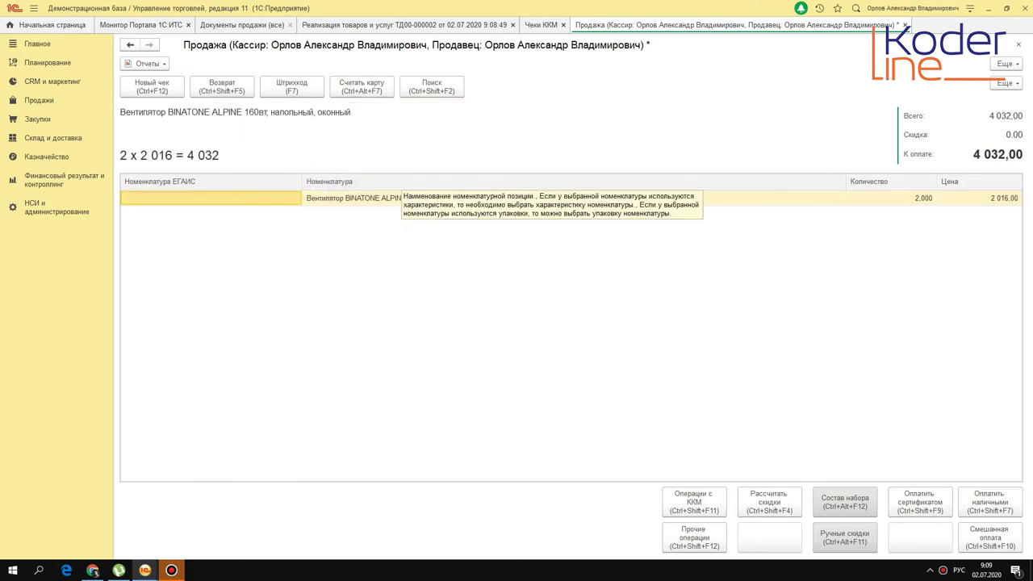
Step: Pay the receipt in cash with 4032 and issue it
click(990, 502)
click(557, 307)
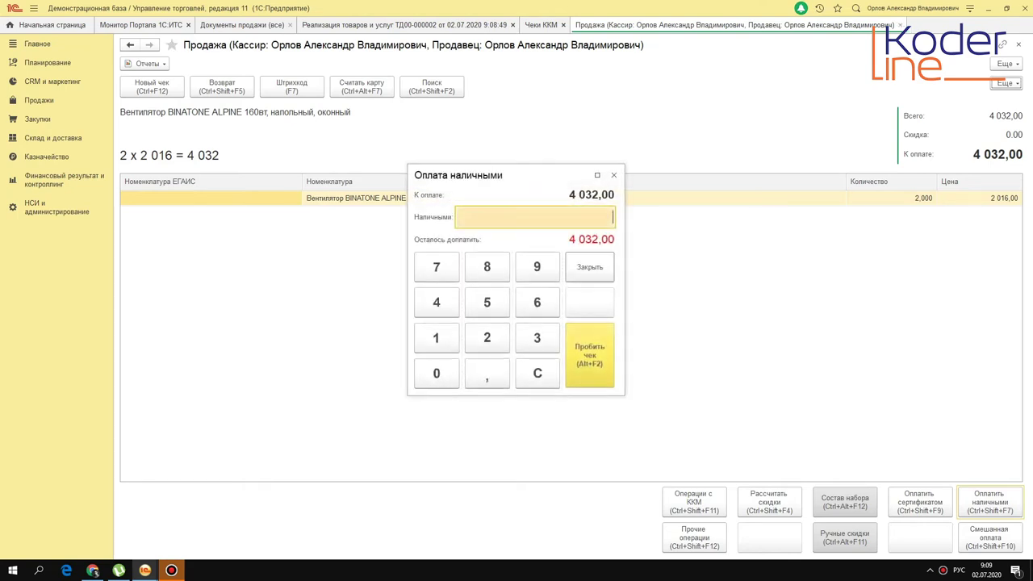
text(4032)
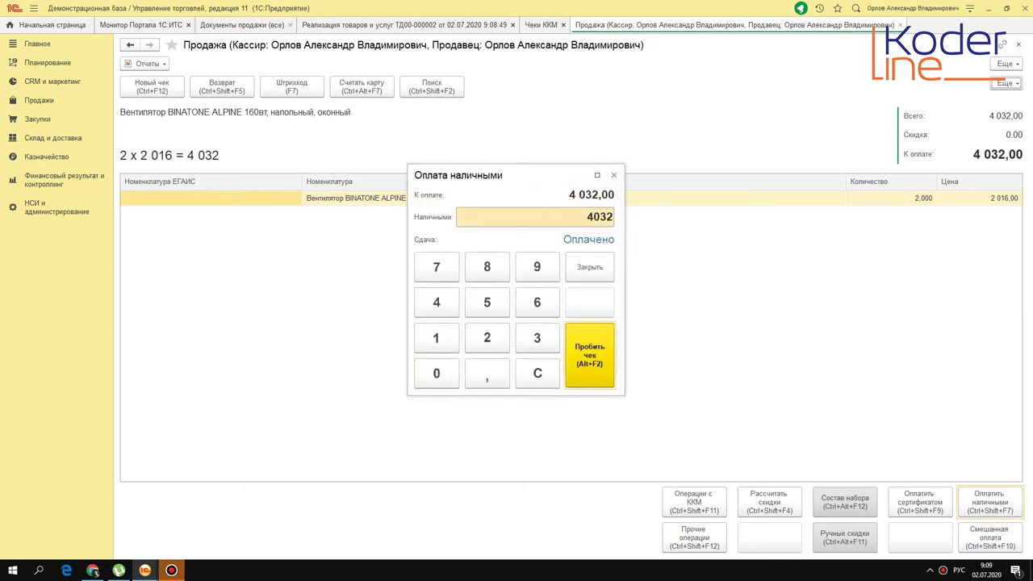
key(alt+F2)
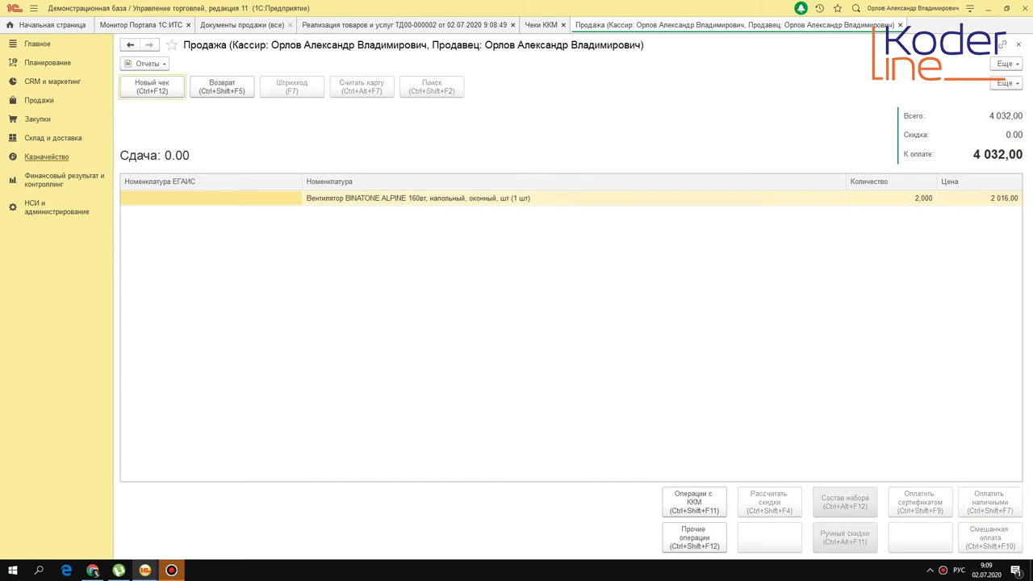
Step: Return to the Чеки ККМ list and close the shift of register ФР Ласточка (Мой магазин) to generate the retail sales report
click(50, 100)
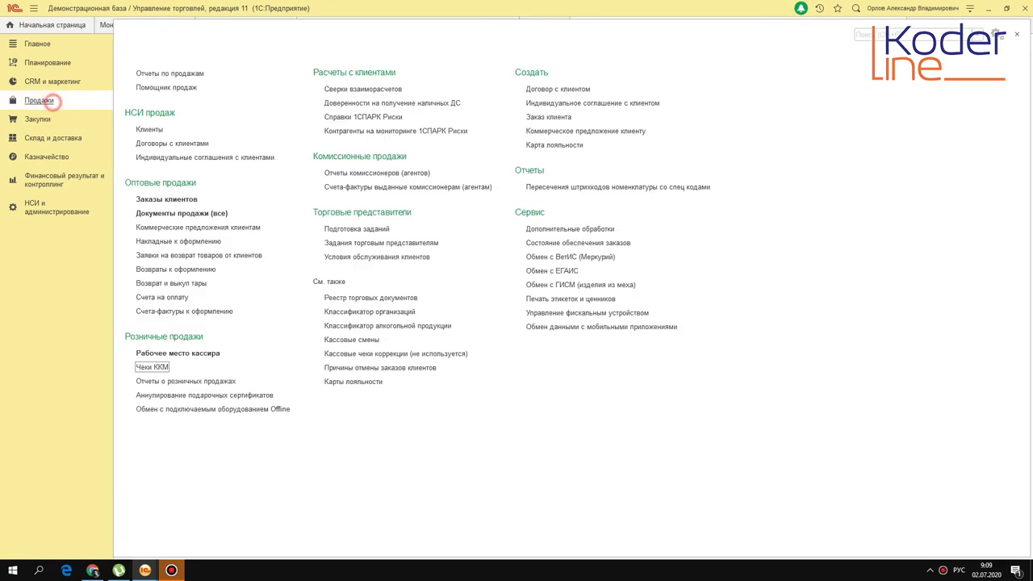
click(151, 368)
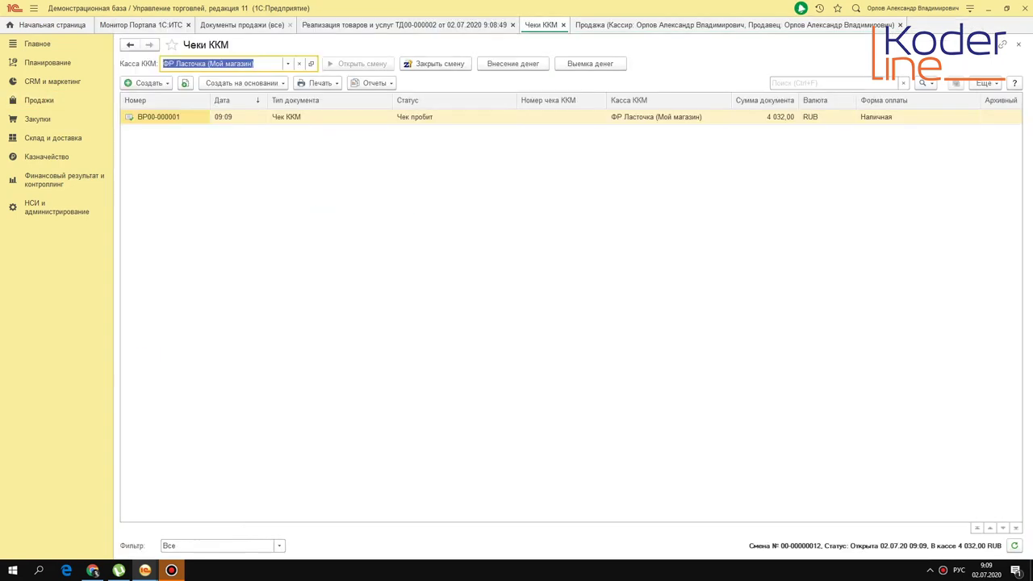
click(435, 63)
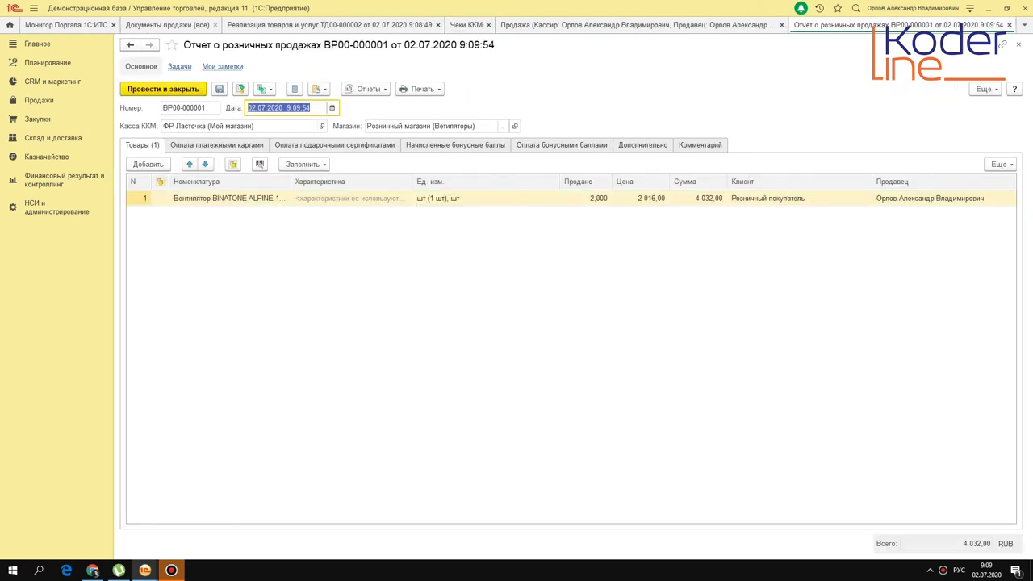
Step: Set the department of the retail sales report to Магазины (НТТ) from the Торговое направление group
click(642, 144)
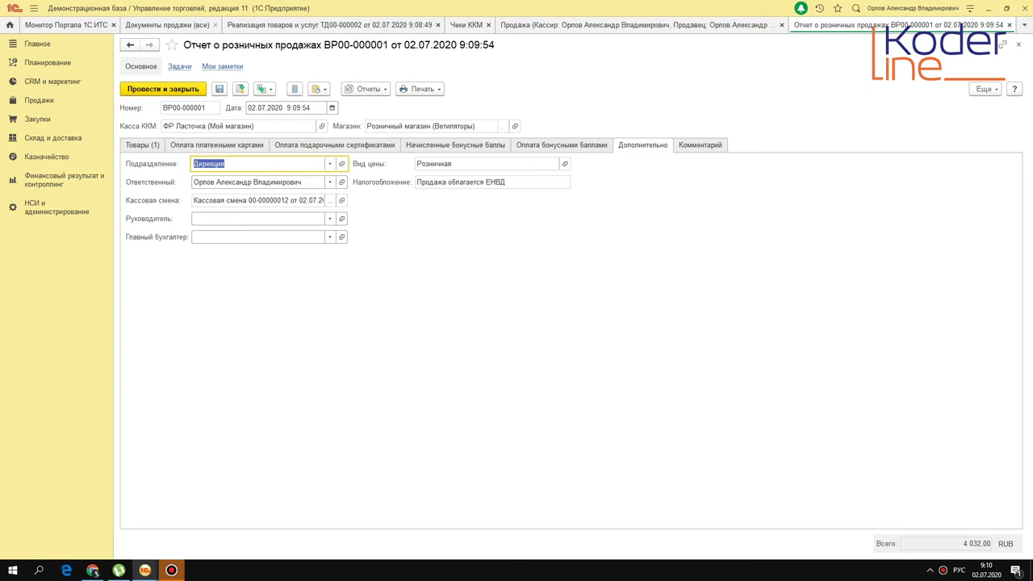
key(F4)
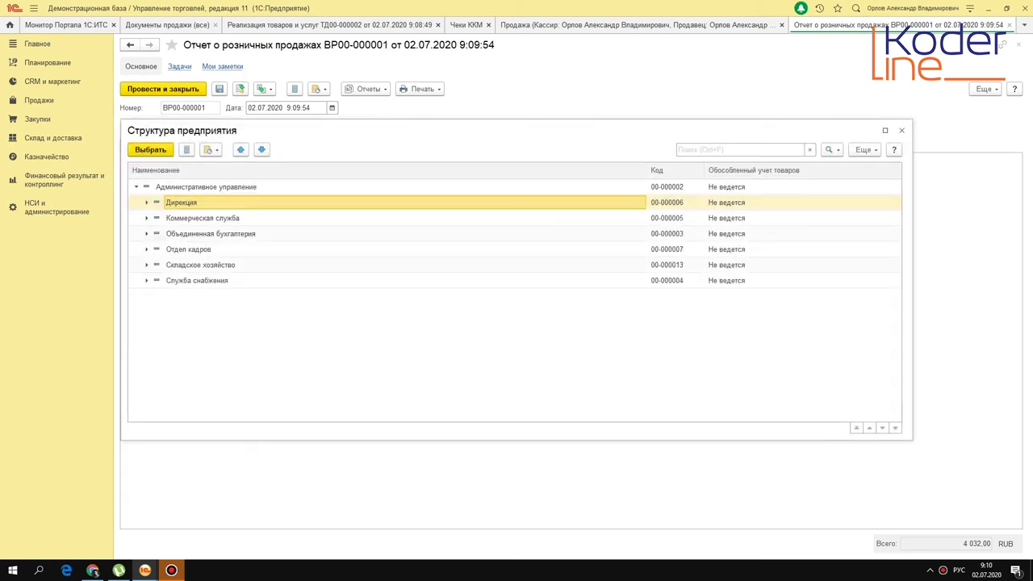
click(137, 186)
click(137, 202)
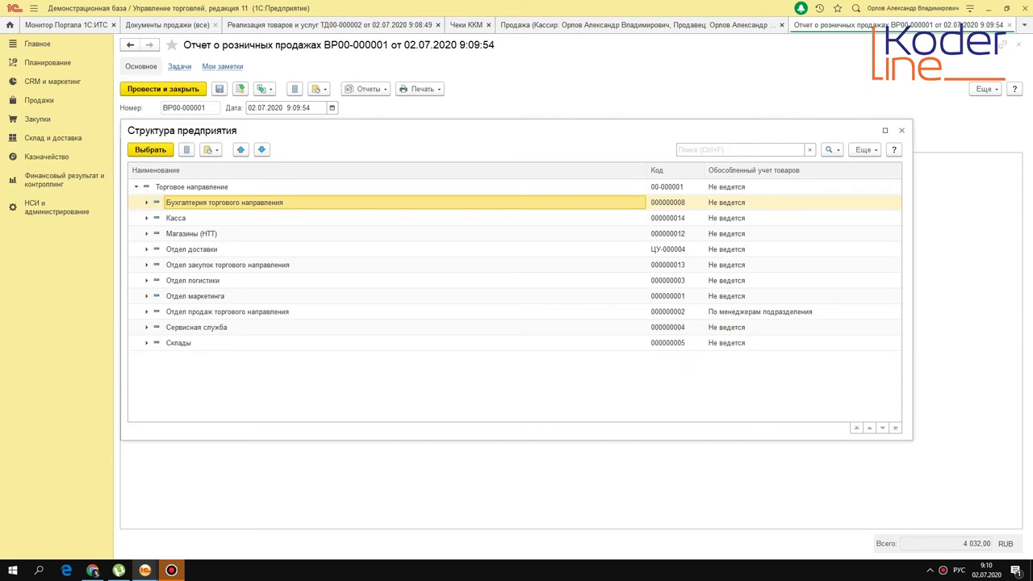
double_click(191, 233)
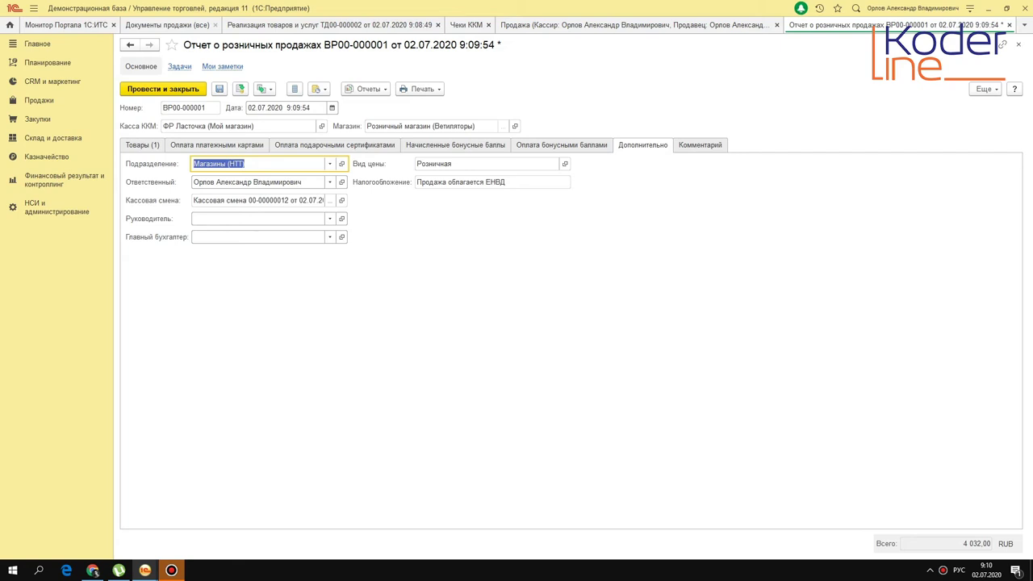
Step: Check the taxation and store of the retail sales report, return to its goods list and post the document
click(460, 182)
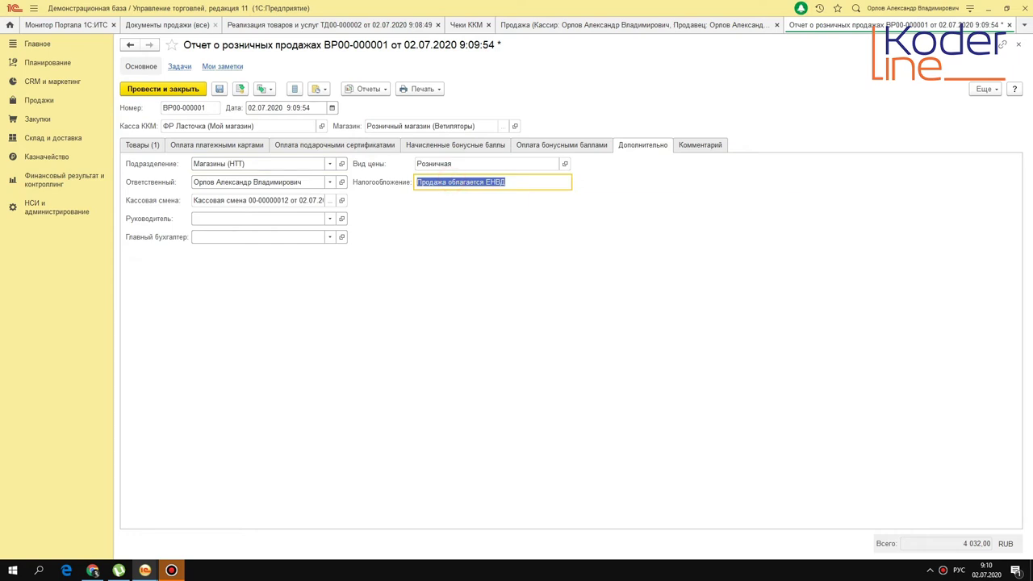
click(419, 126)
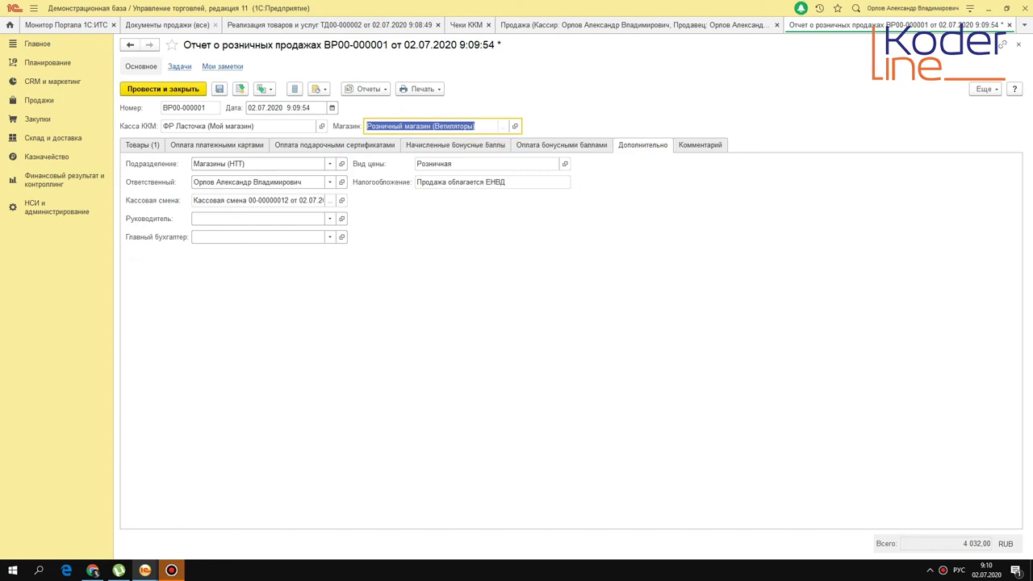
click(143, 145)
click(240, 89)
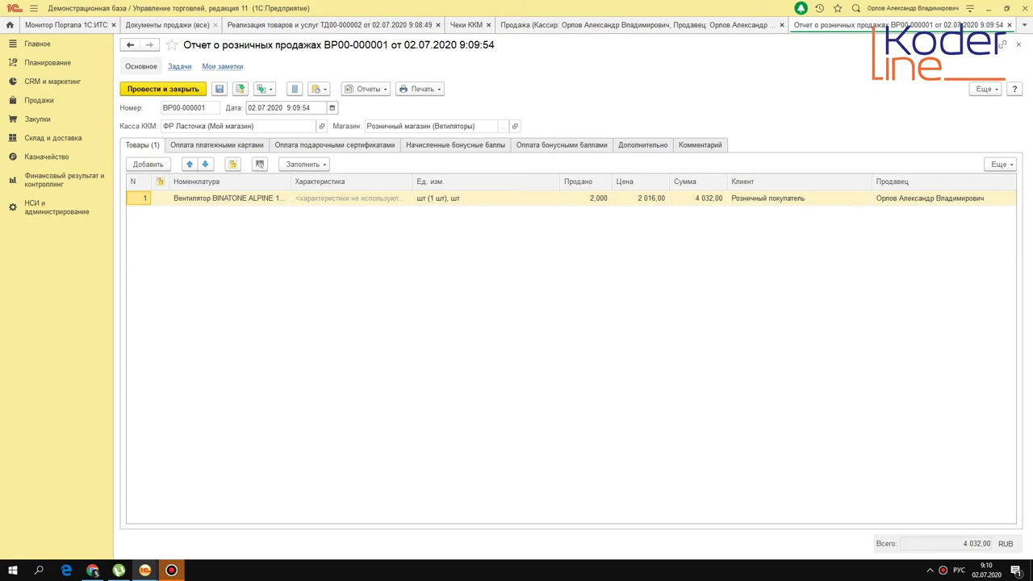
Step: Generate the ОСНО + ЕНВД sales report for organization Вентилятор ООО and review its revenue by department
click(40, 100)
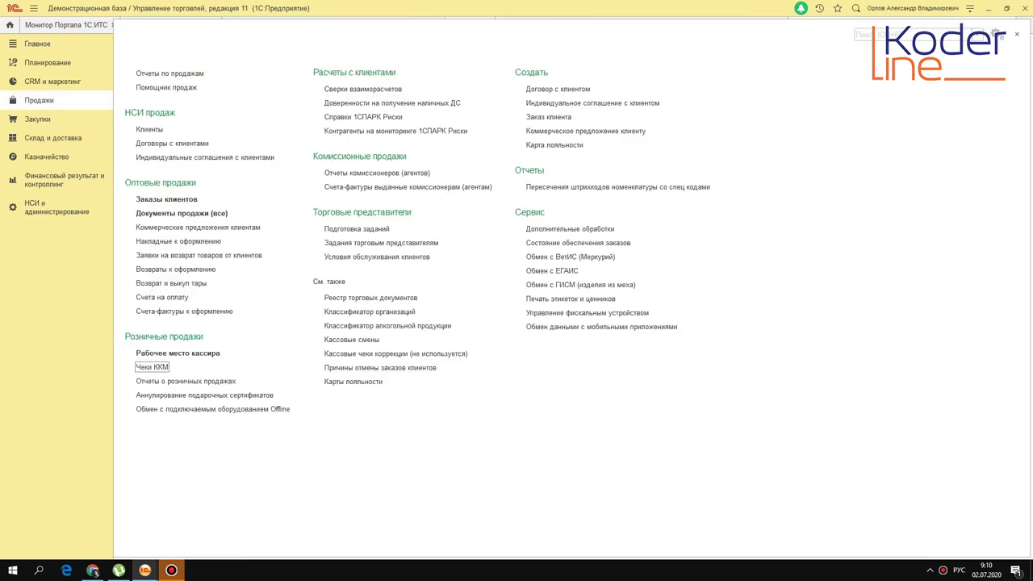
click(169, 74)
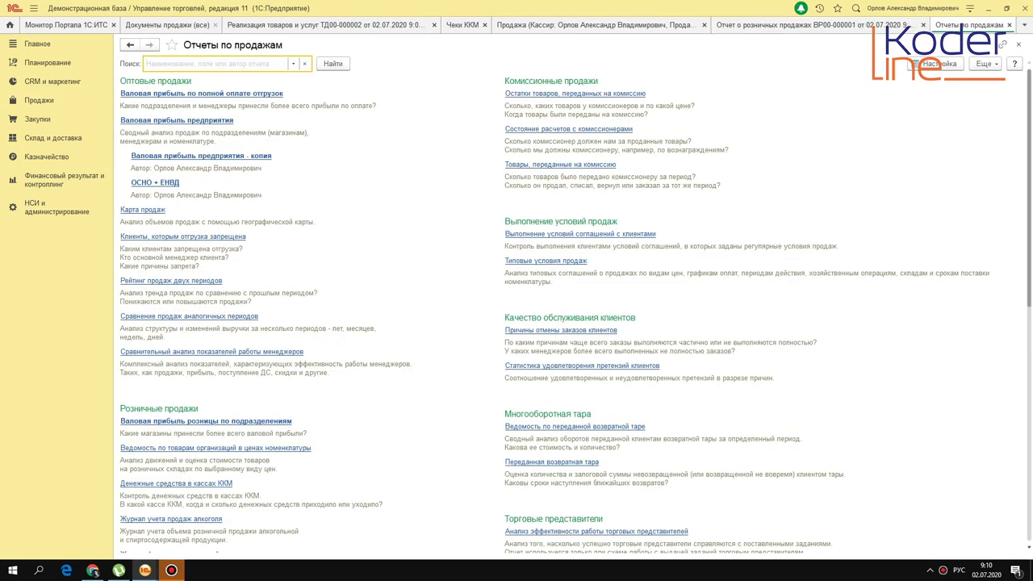
click(159, 180)
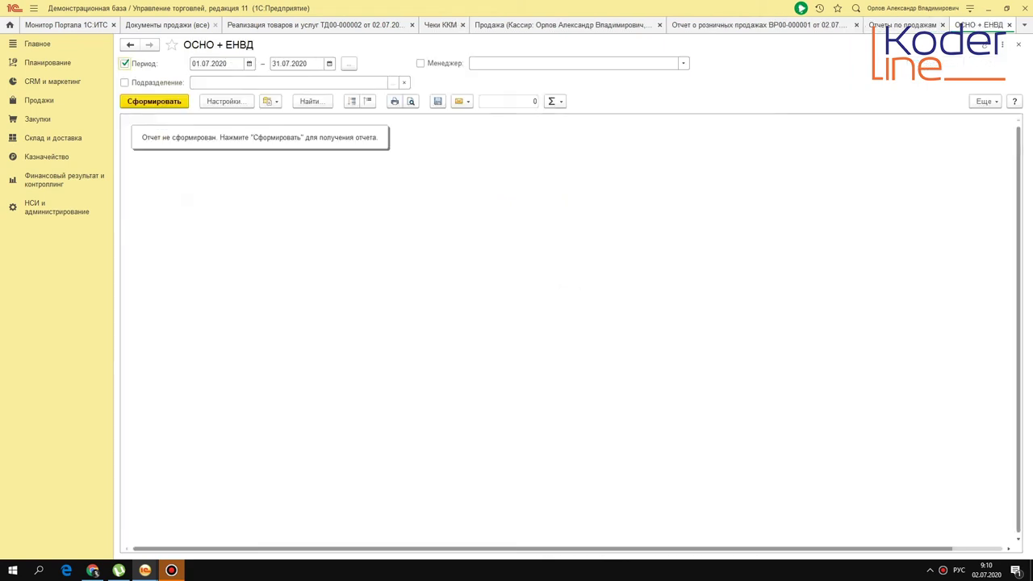
click(226, 101)
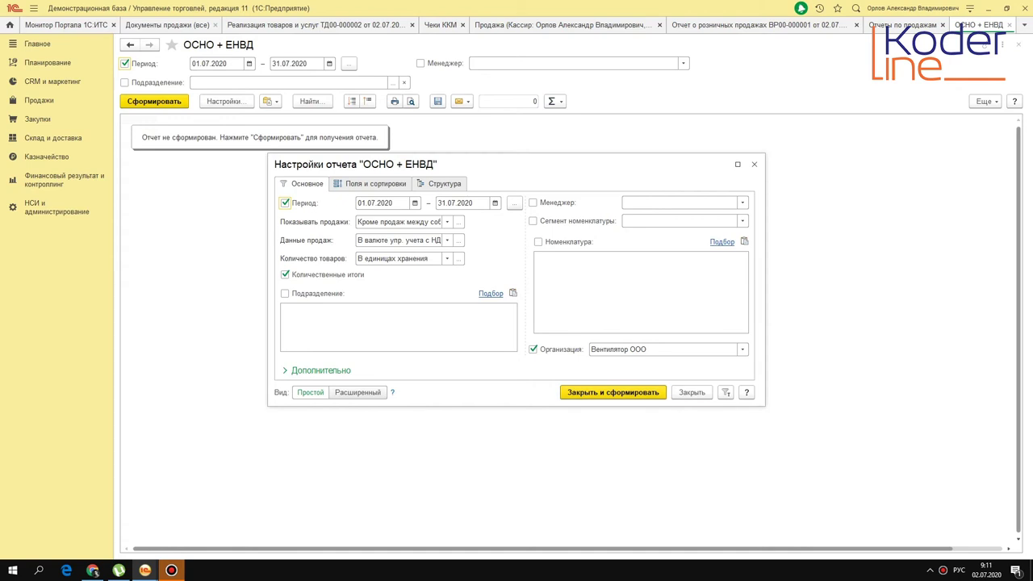
click(618, 392)
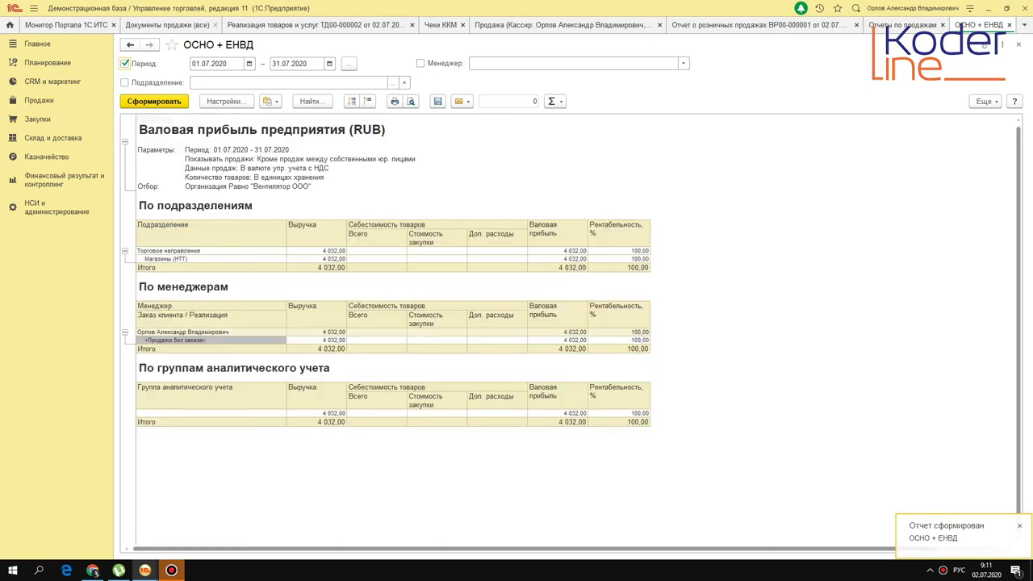
click(218, 252)
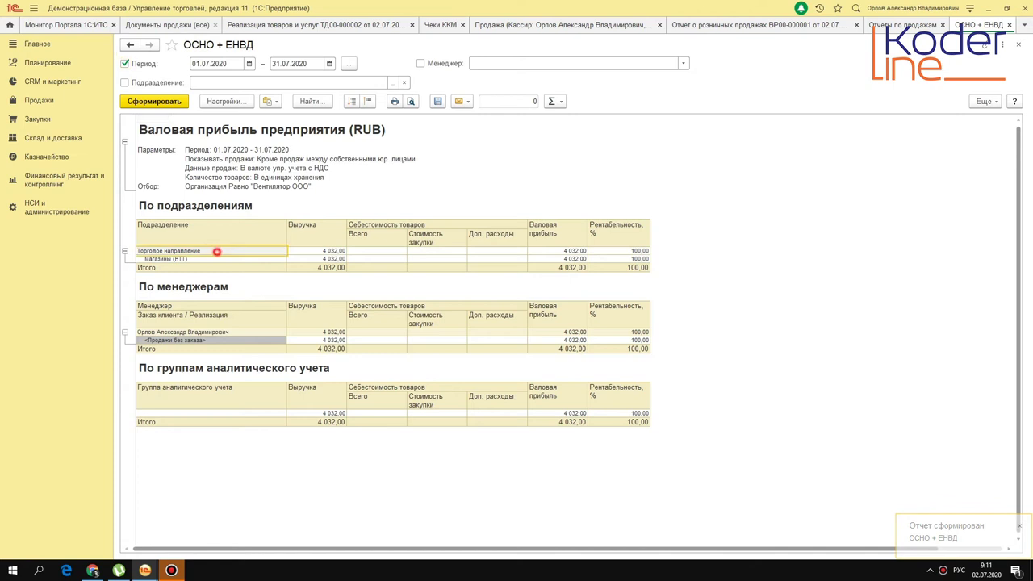
click(210, 259)
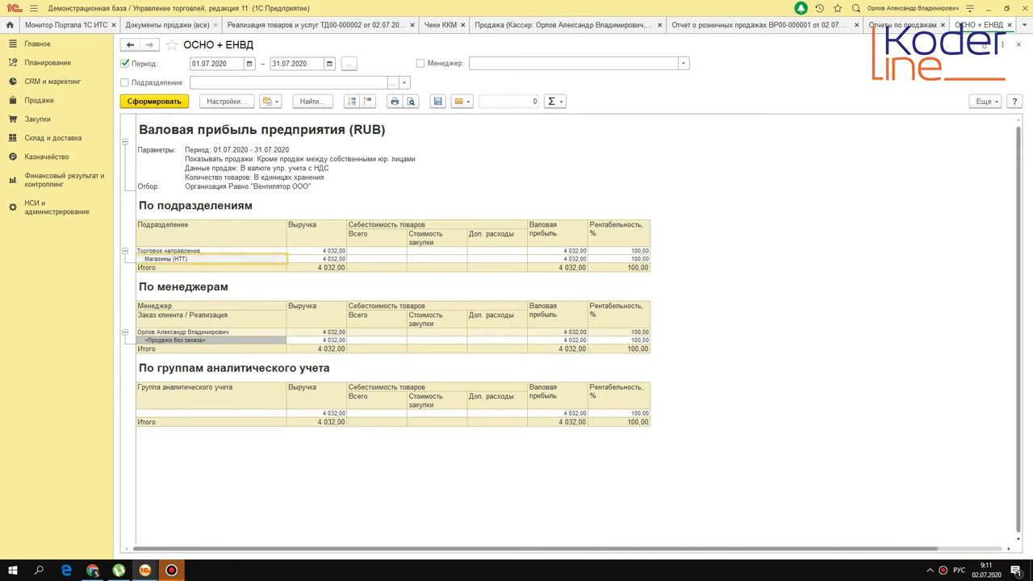
Step: Change the organization in the wholesale sale document to Вентилятор ООО and try to post it
click(327, 25)
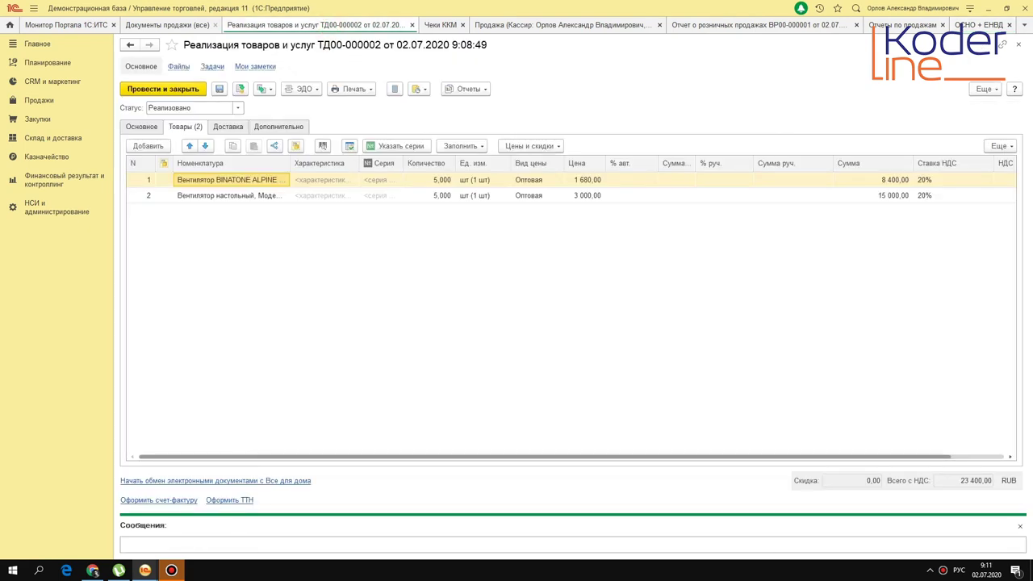
click(141, 127)
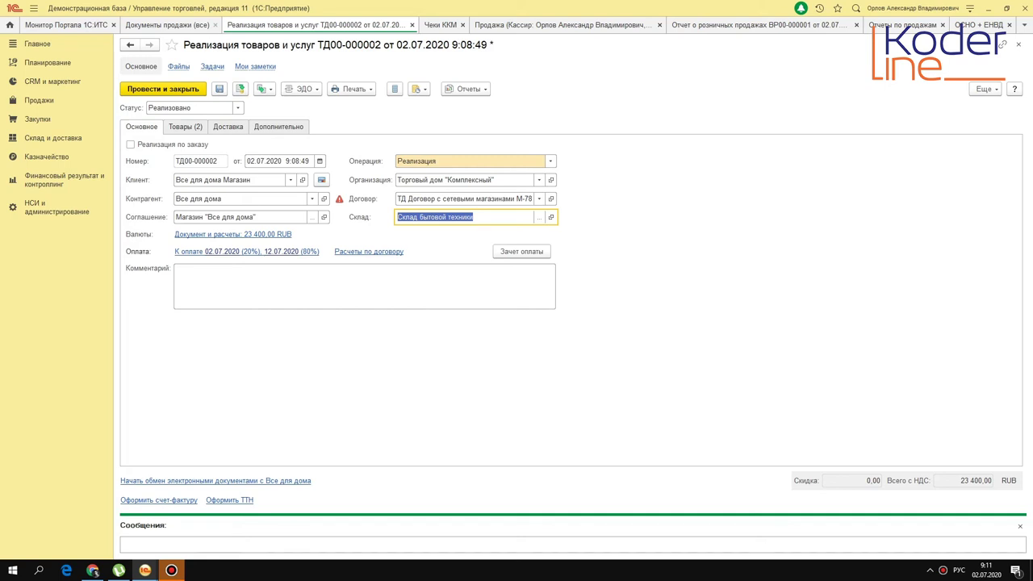
click(539, 179)
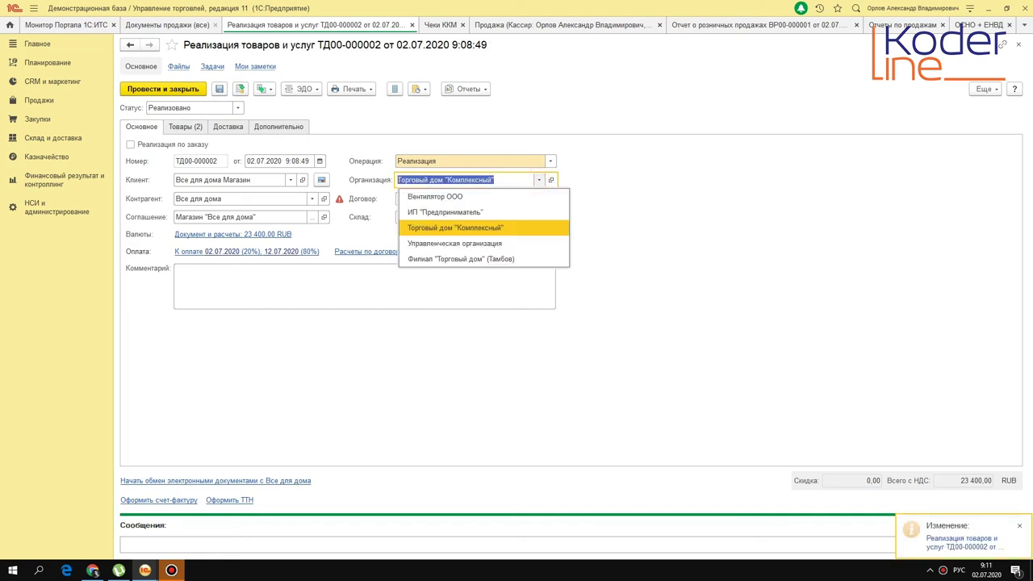
key(Up)
key(Up)
click(489, 196)
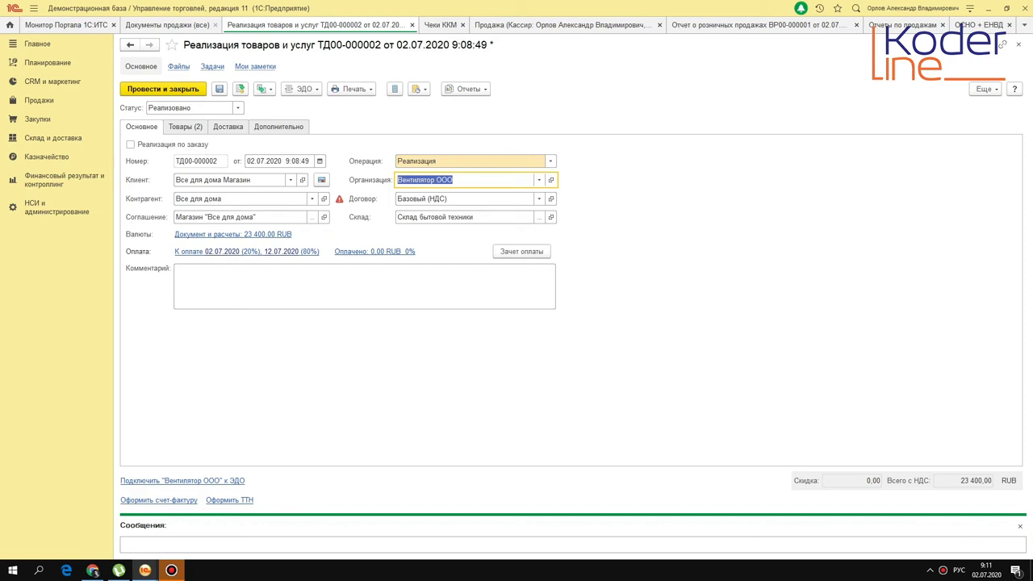
click(240, 89)
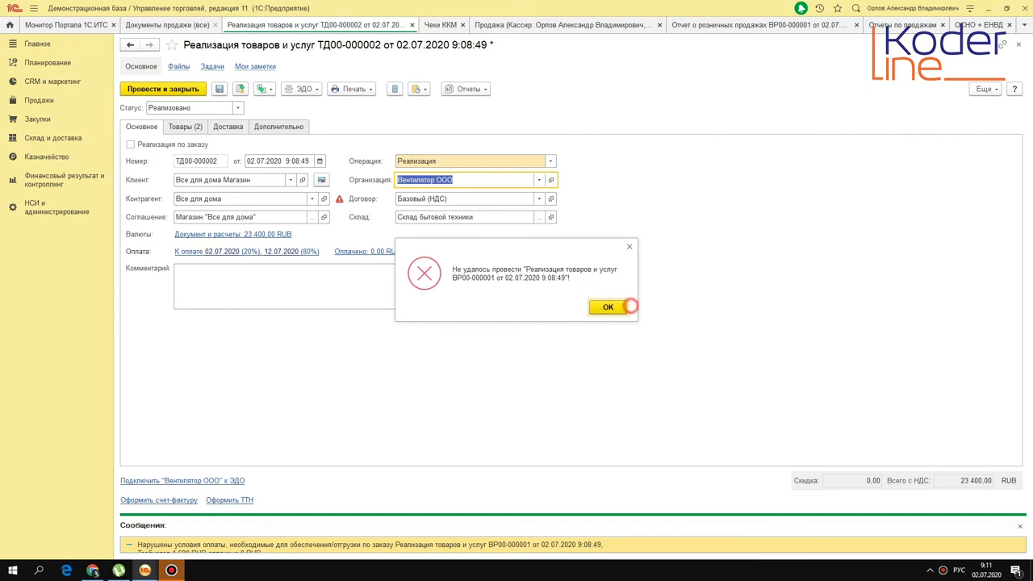
click(604, 307)
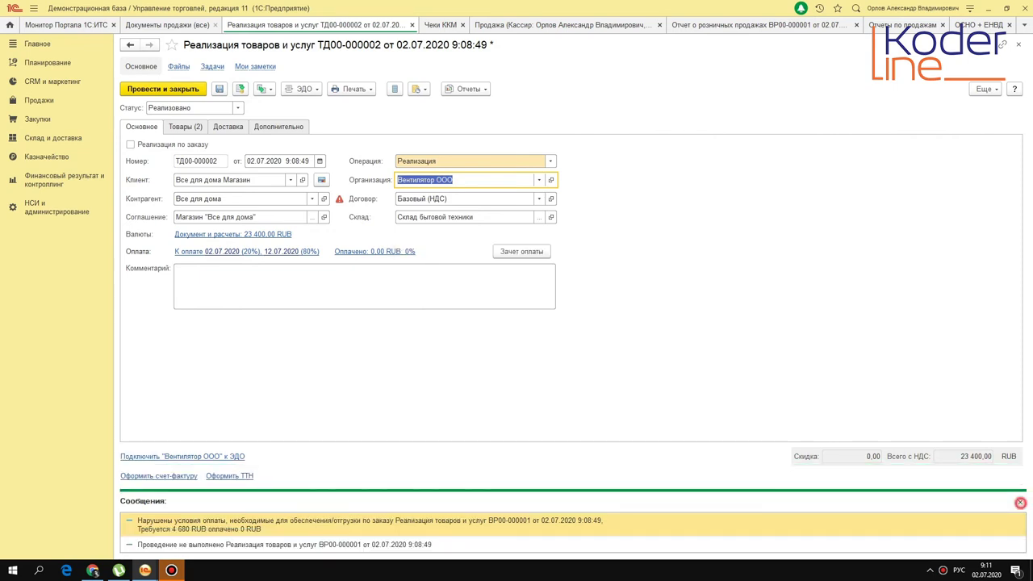
click(1020, 503)
Step: Set the prepayment share in the sale's payment rules to 0%, transfer the rules and post the document
click(210, 251)
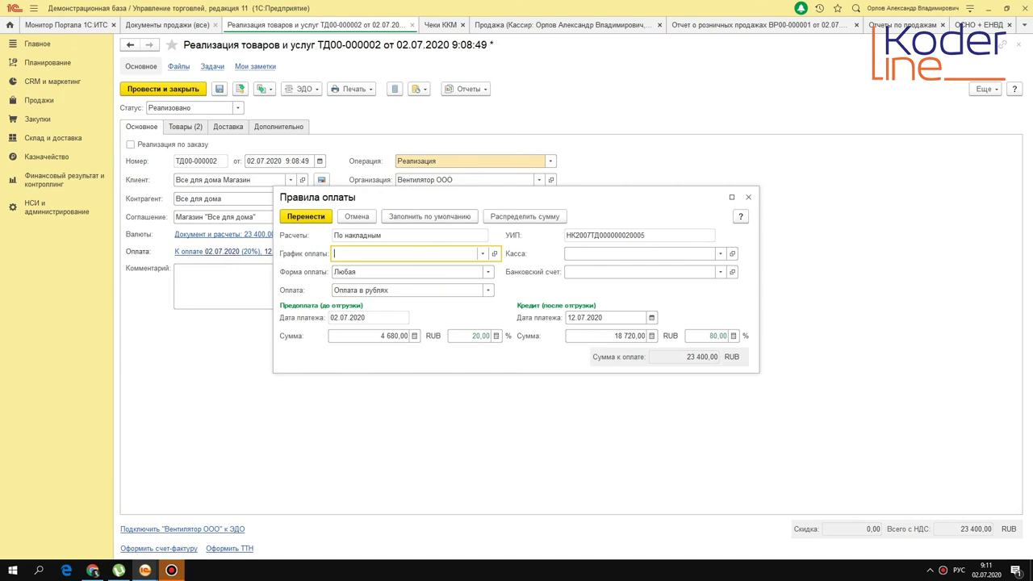
double_click(479, 336)
text(0)
click(551, 367)
click(306, 216)
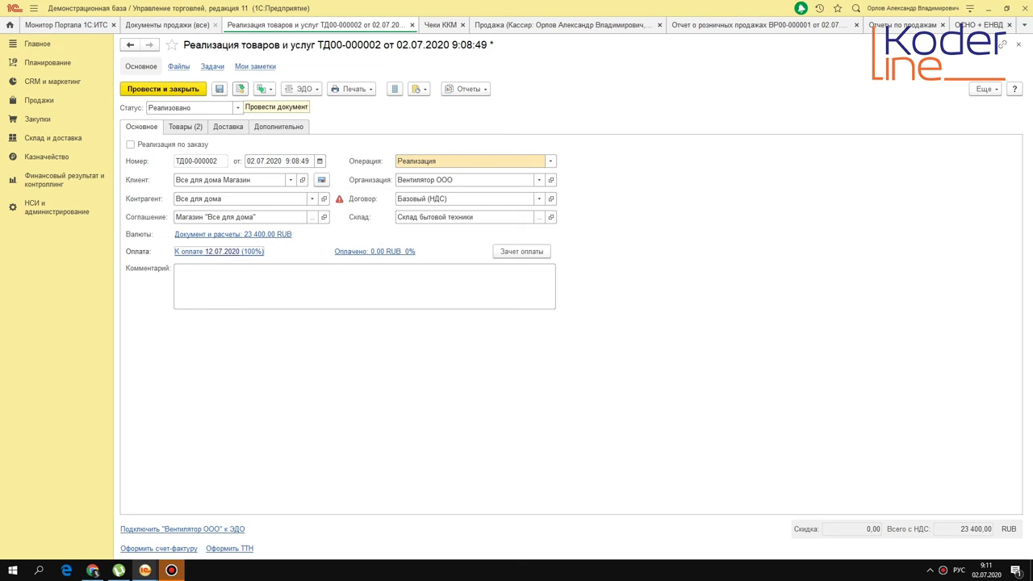
click(240, 90)
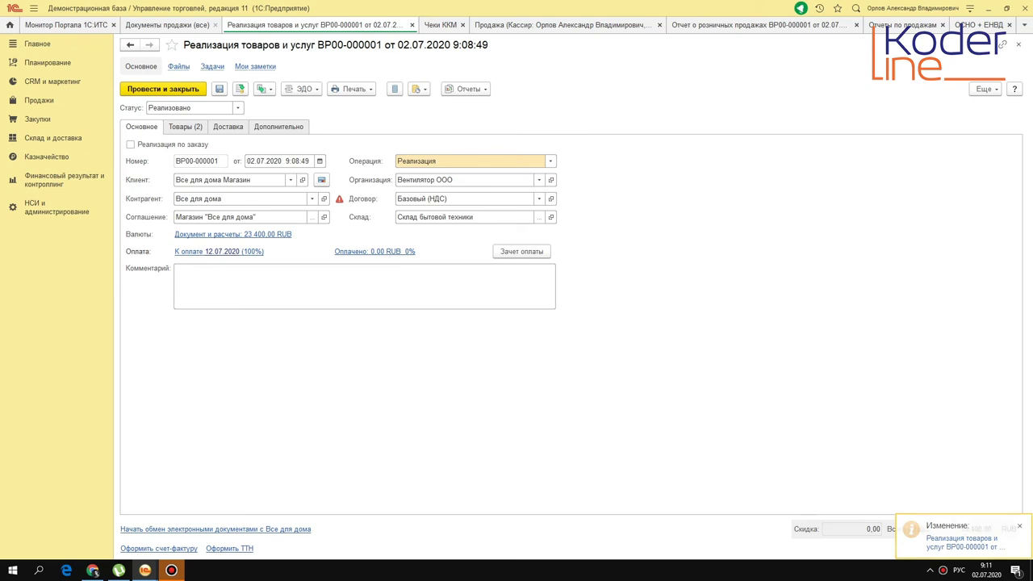
Step: Regenerate the ОСНО + ЕНВД report and compare the revenue of Отдел продаж торгового направления and Магазины (НТТ)
click(900, 25)
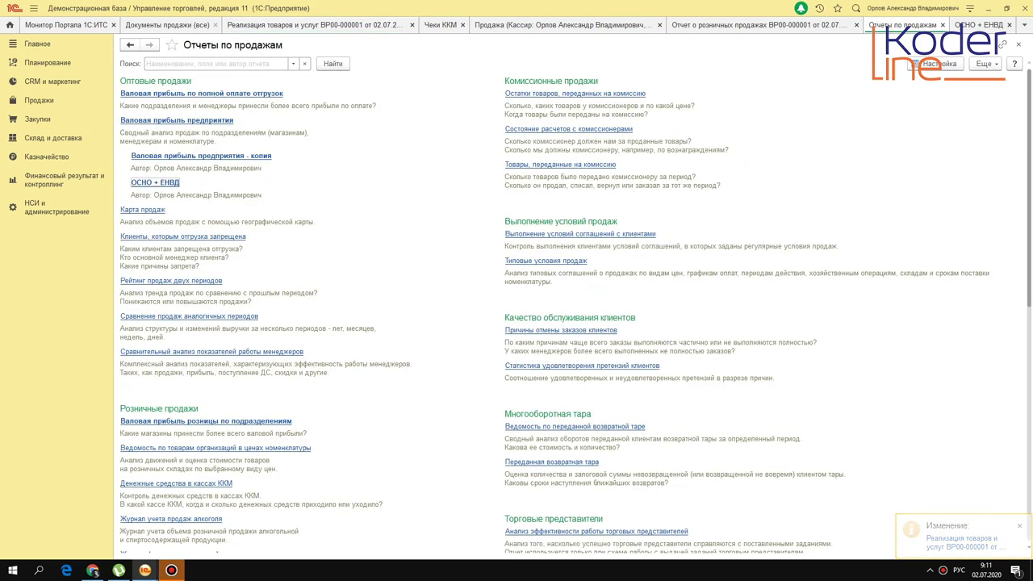
click(979, 25)
click(159, 98)
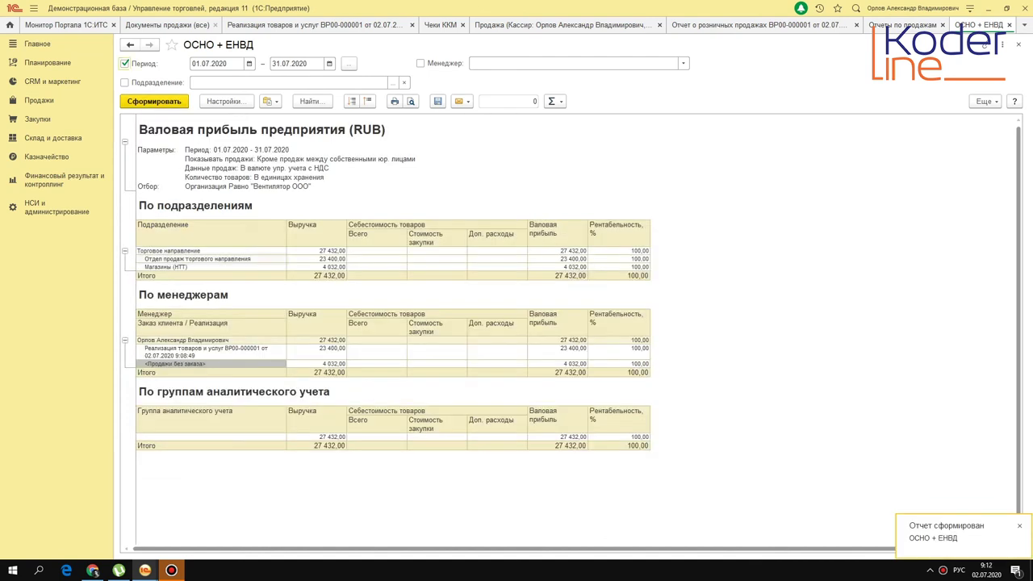
click(185, 258)
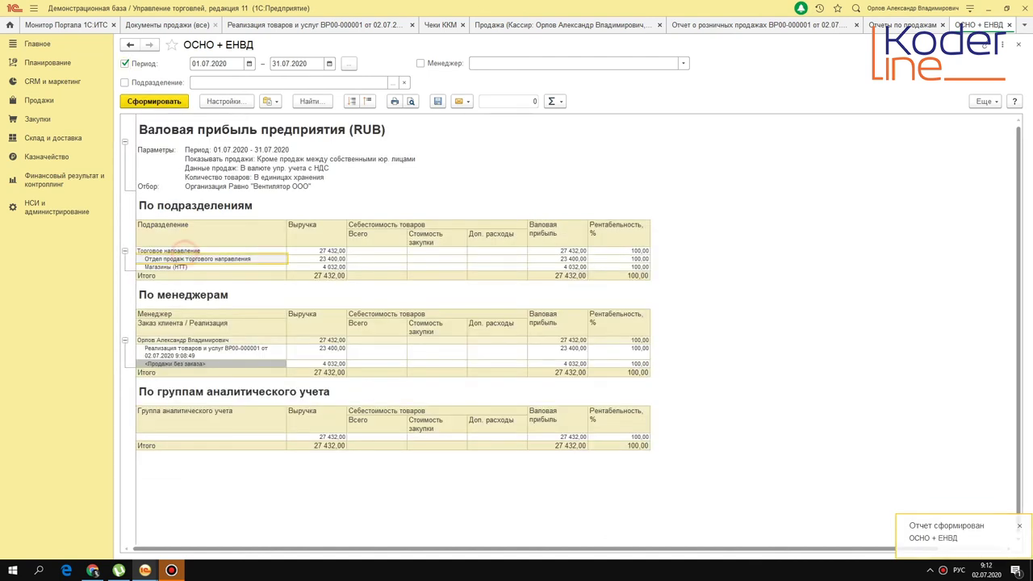
click(267, 186)
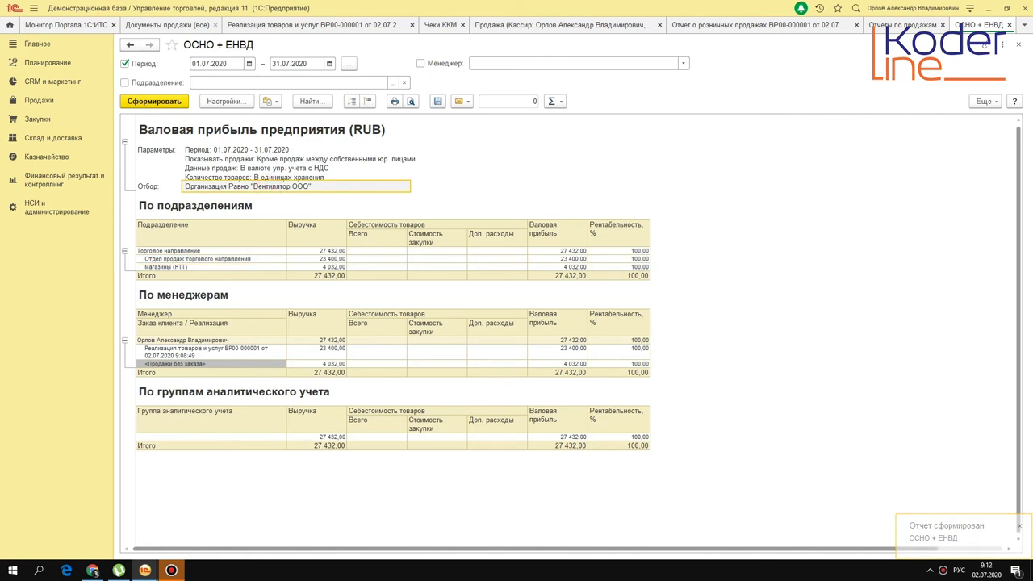
click(203, 258)
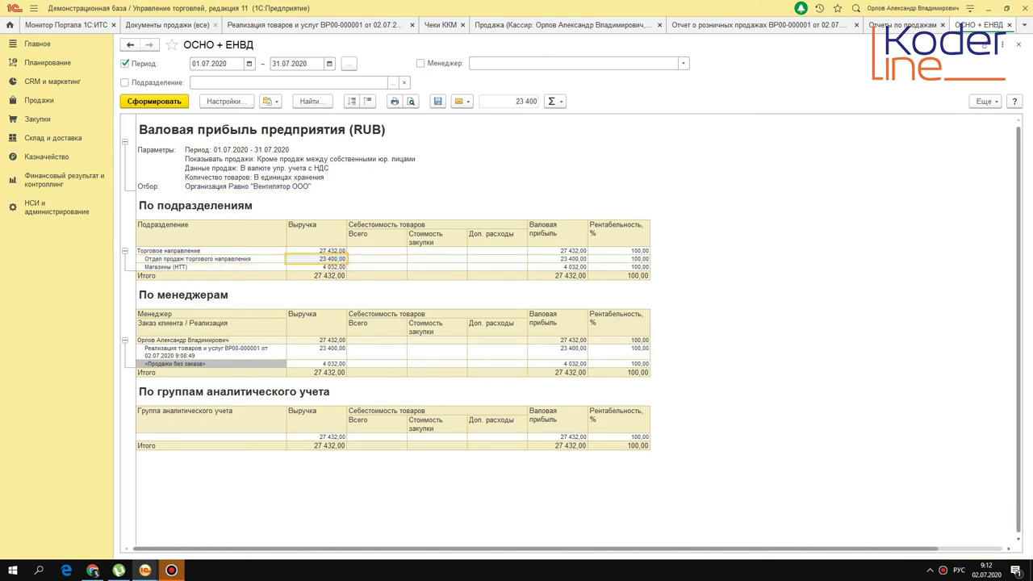
click(180, 268)
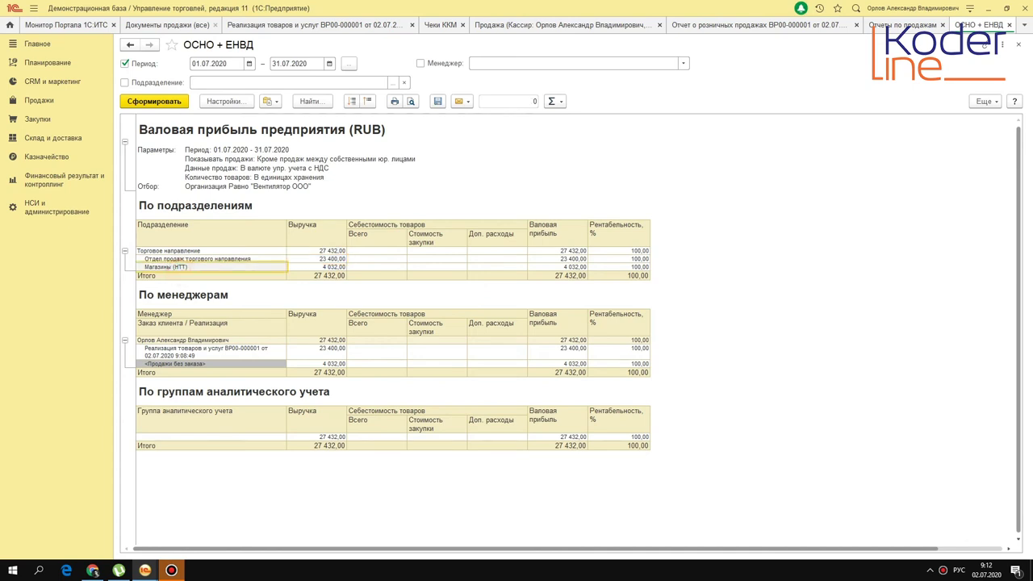
click(331, 266)
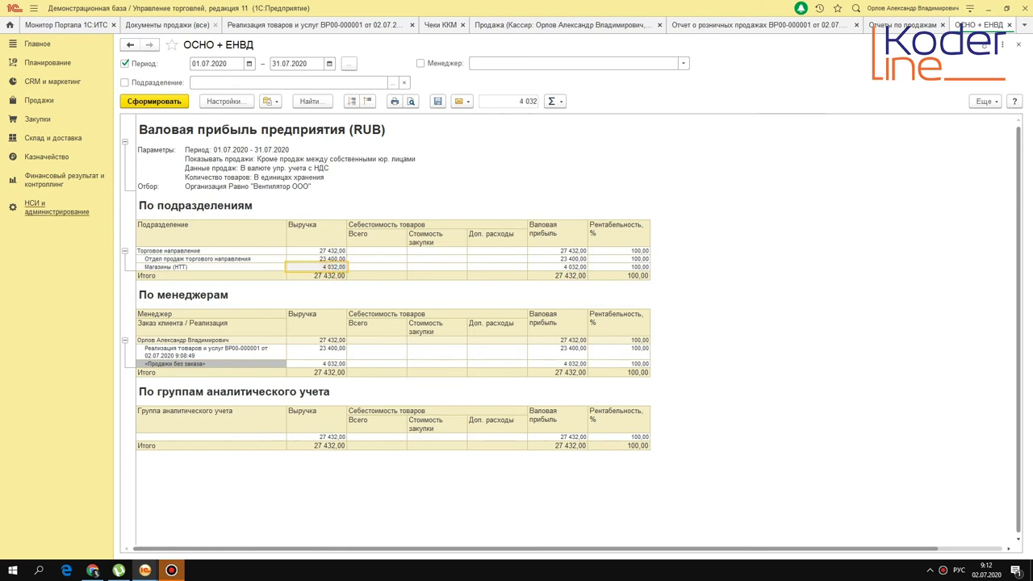
Step: Open the Вентилятор ООО organization card and check its accounting policy and the ЕНВД setting for Розничный магазин (Ветиляторы)
click(35, 207)
click(170, 188)
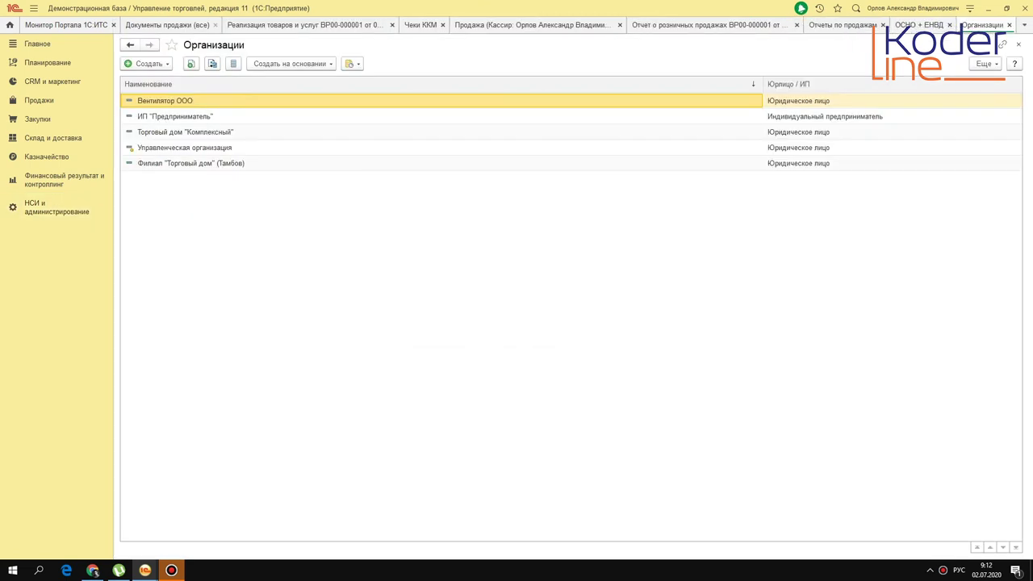
double_click(188, 101)
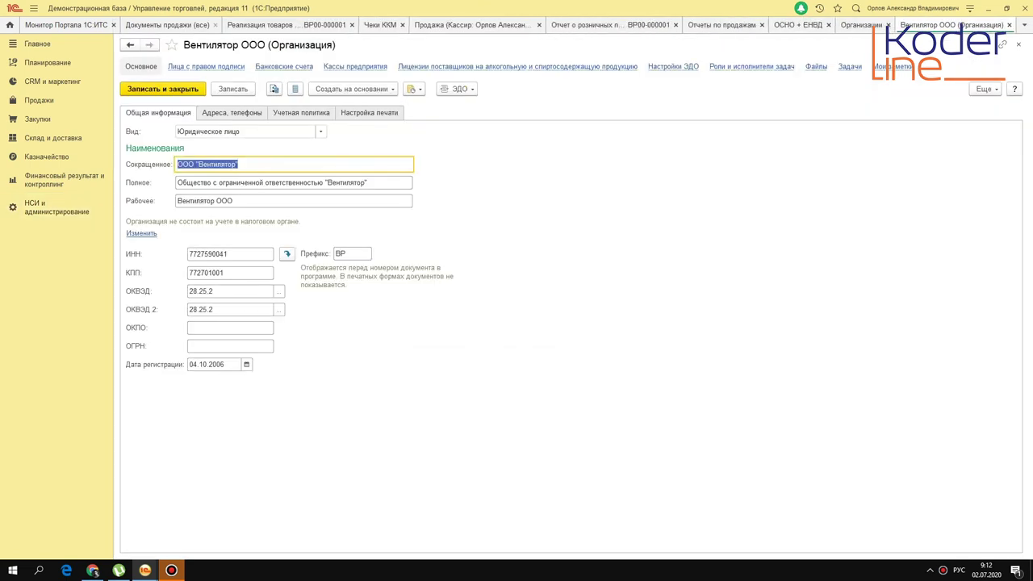
click(301, 113)
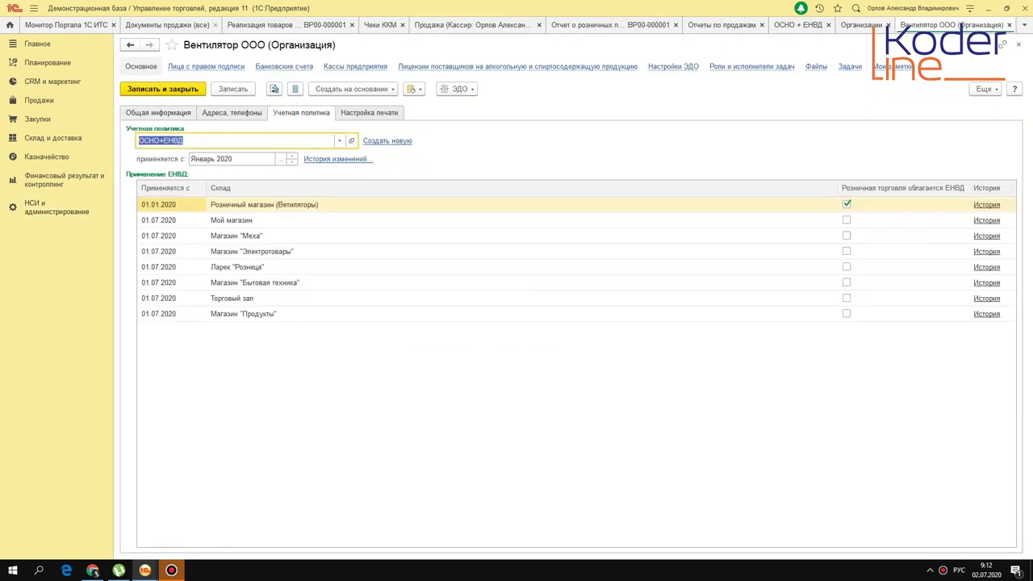
click(256, 205)
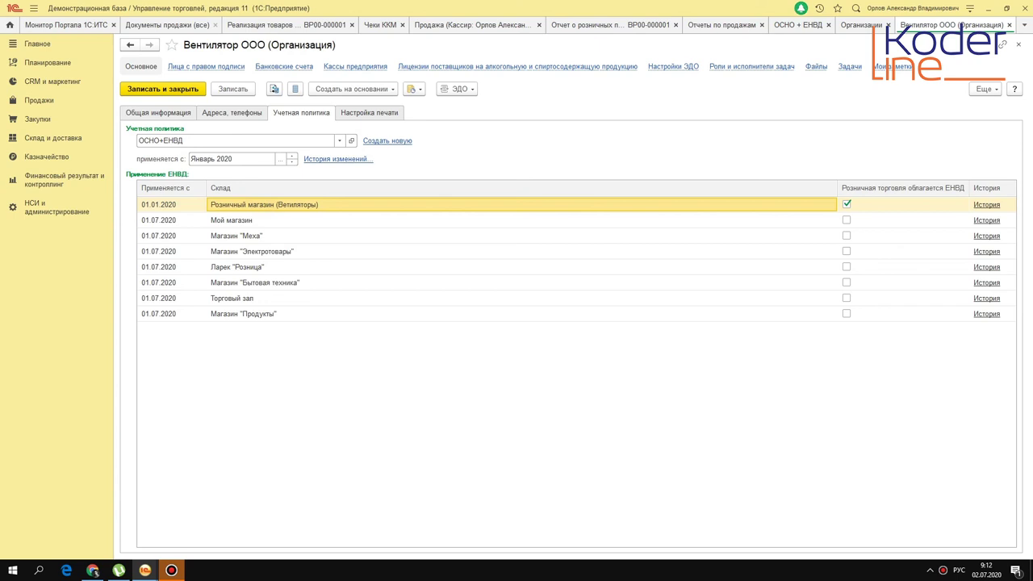
Step: Check the department and taxation in the additional details of the wholesale sale document
click(270, 25)
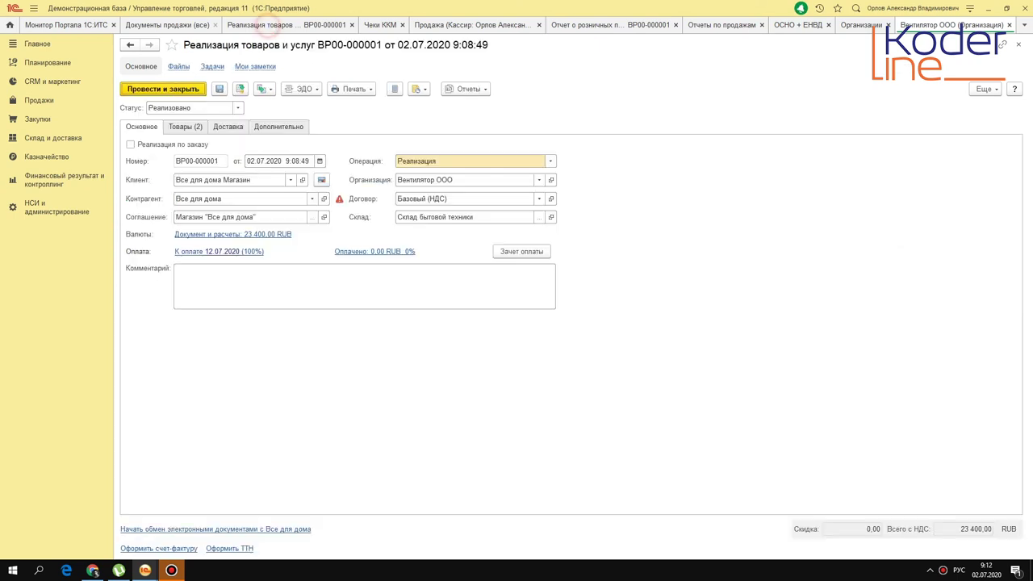
click(295, 122)
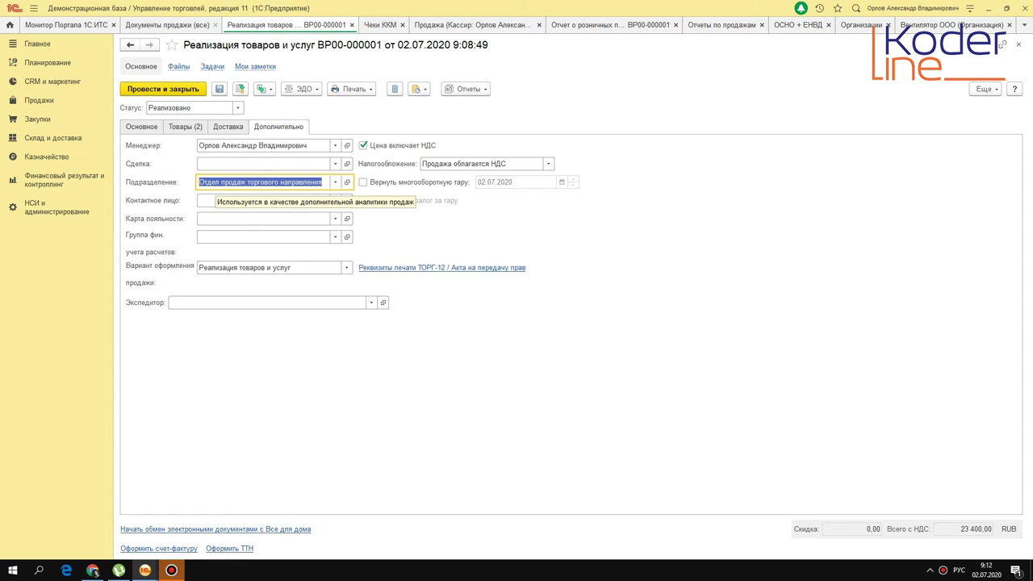
Step: Open the card of cash register ФР Ласточка (Мой магазин) and compare its warehouse with the ЕНВД settings of Вентилятор ООО
click(384, 25)
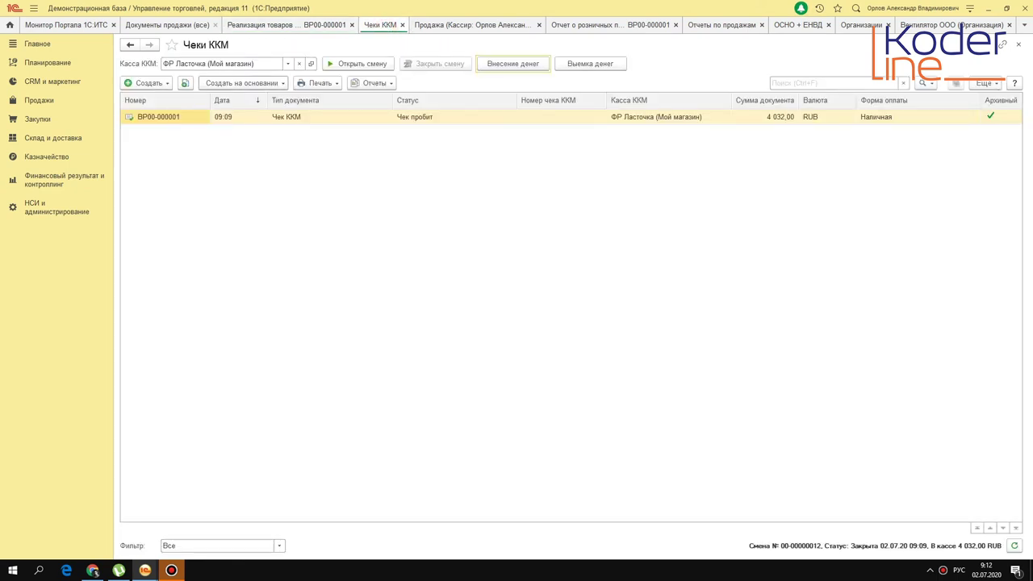
click(311, 63)
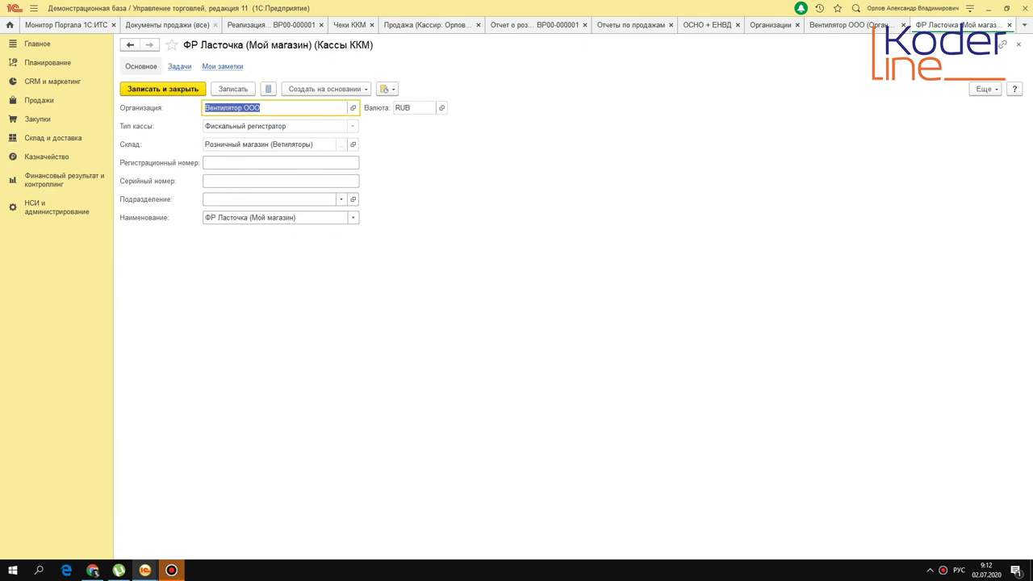
click(250, 144)
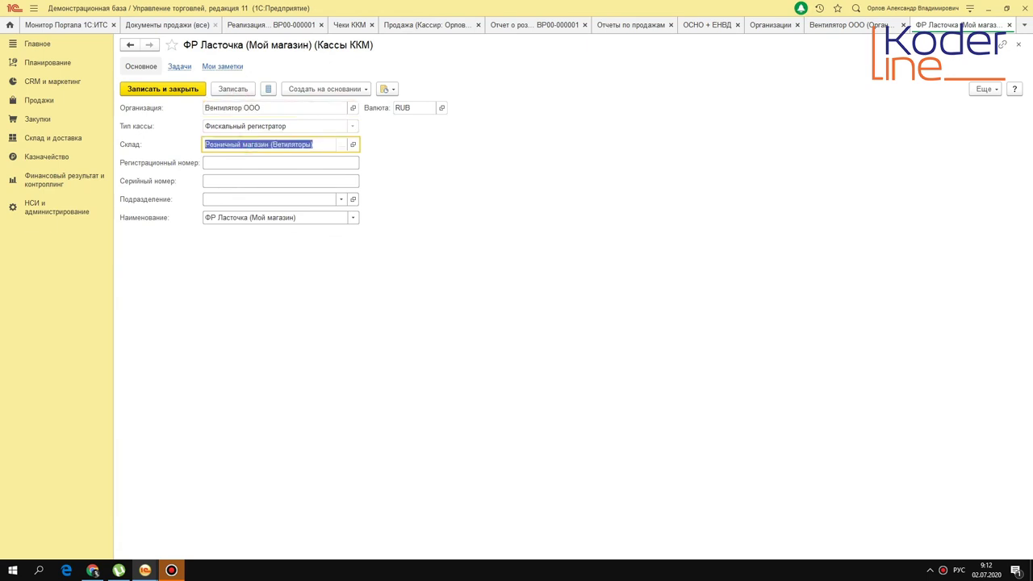
click(754, 25)
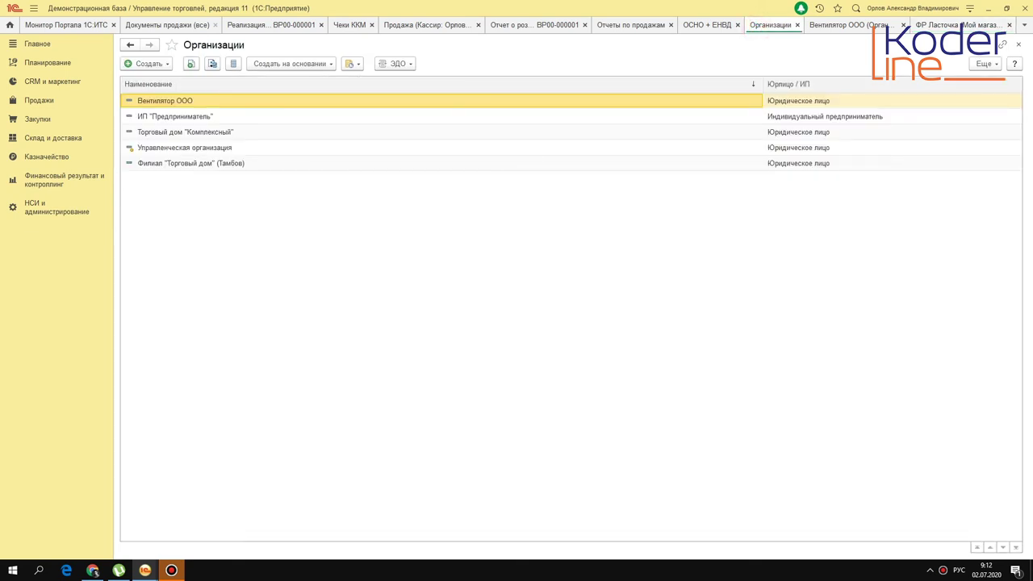
double_click(277, 103)
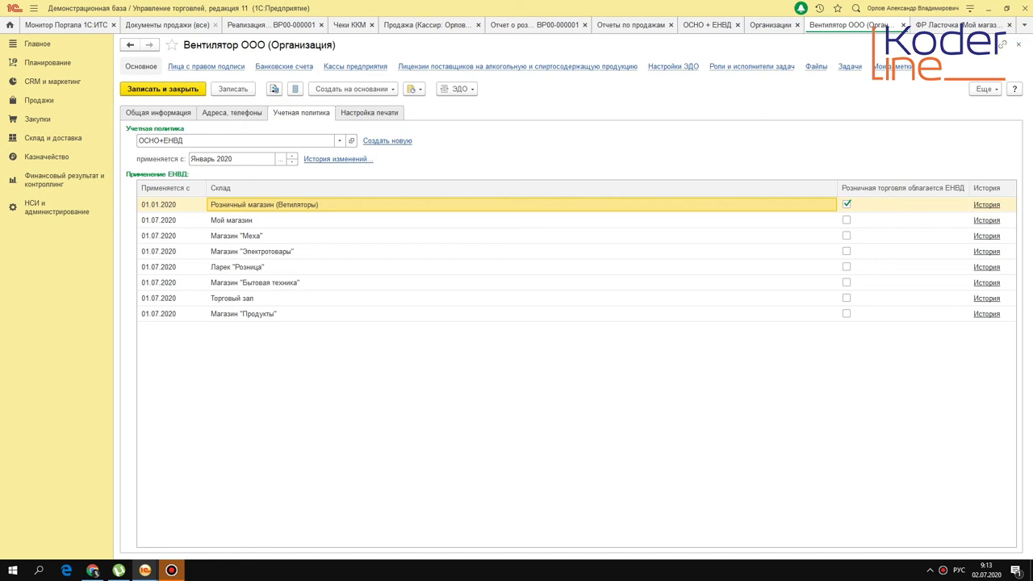
Step: Reopen and close the retail receipt, and check the department and taxation in the additional details of the retail sales report
click(349, 25)
click(224, 117)
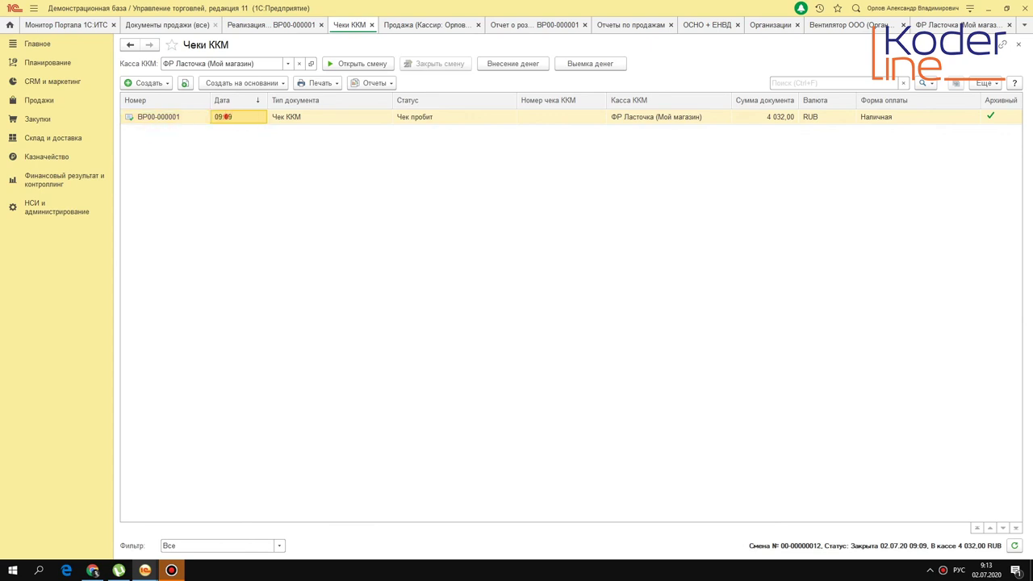
double_click(225, 116)
key(Escape)
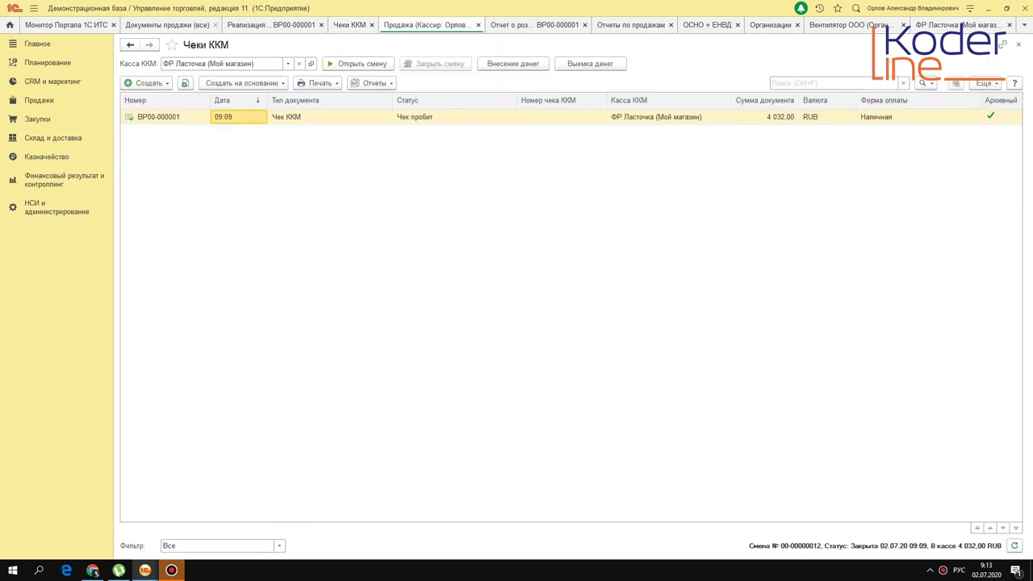
click(456, 25)
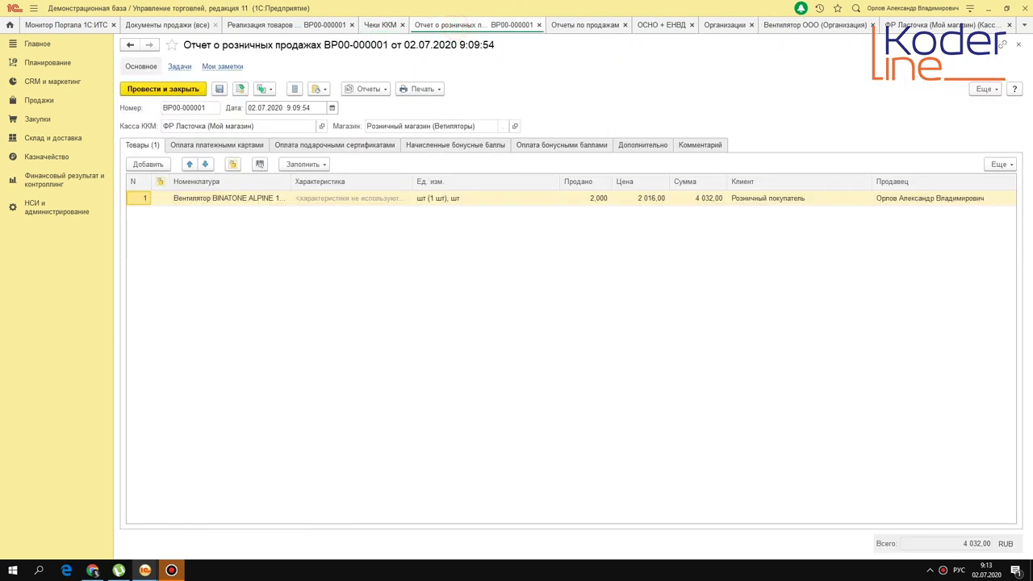
click(632, 146)
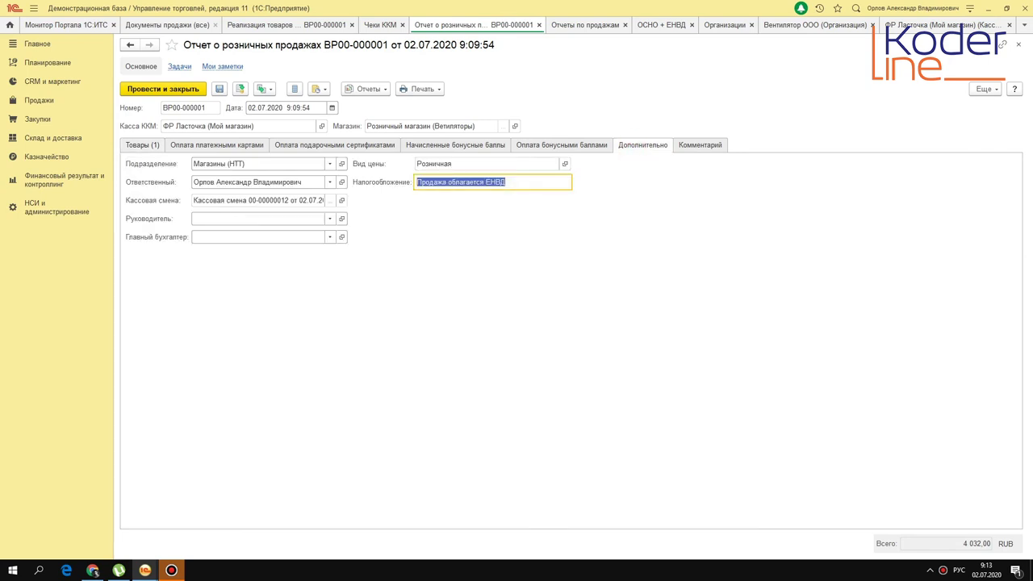